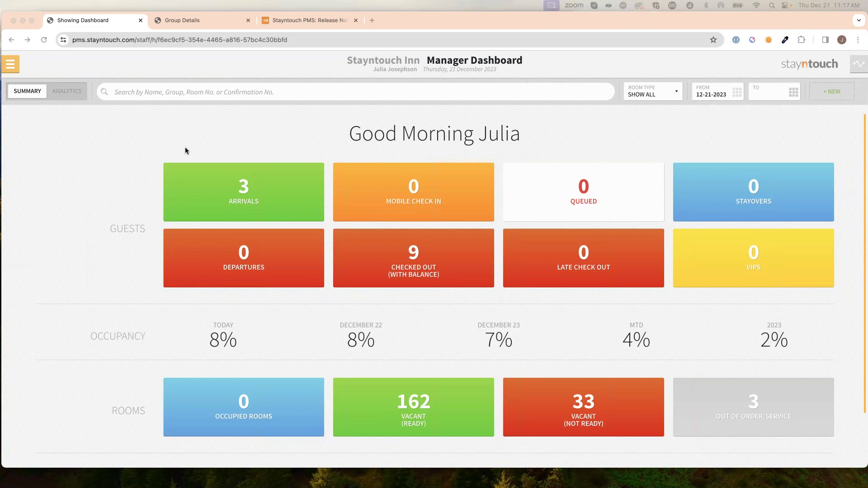
# Open the page for scheduling reports and exports
pyautogui.click(10, 68)
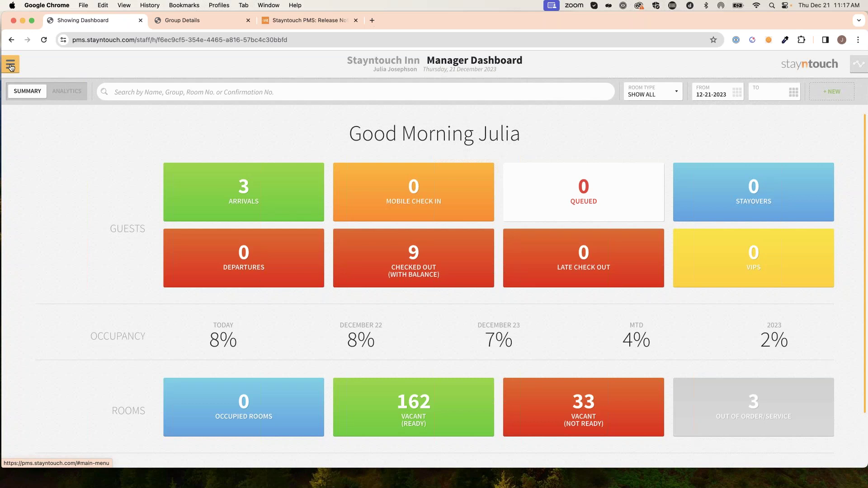
pyautogui.click(10, 68)
pyautogui.click(51, 283)
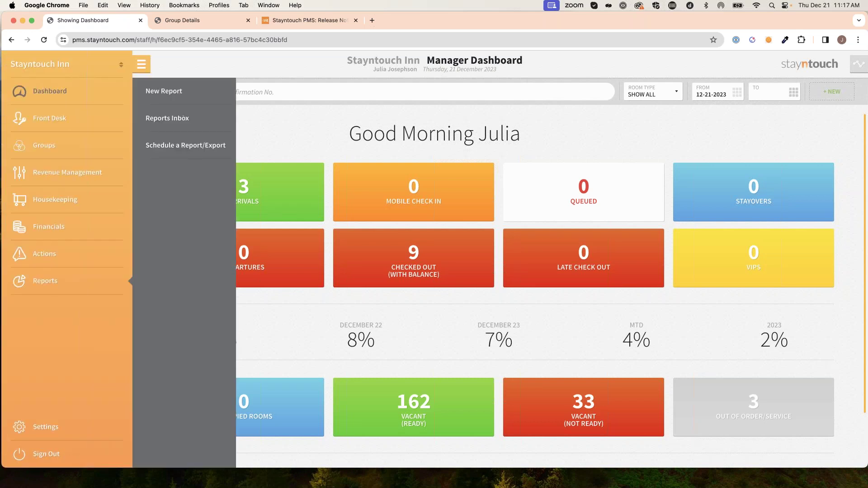
pyautogui.click(189, 145)
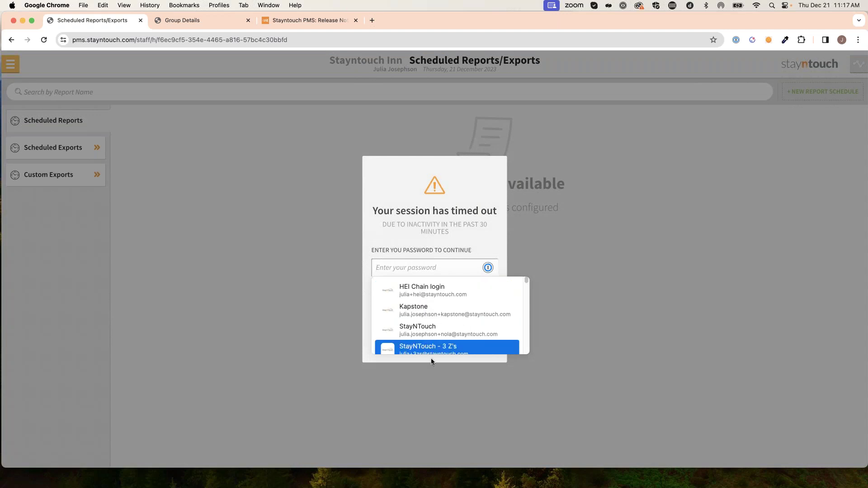
# Enter the account password to resume the timed-out session
pyautogui.write('•••••')
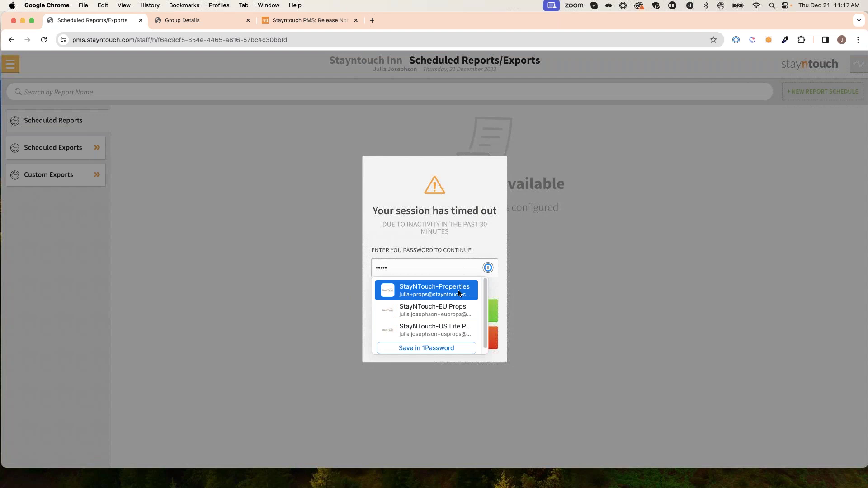
pyautogui.click(435, 291)
pyautogui.click(453, 303)
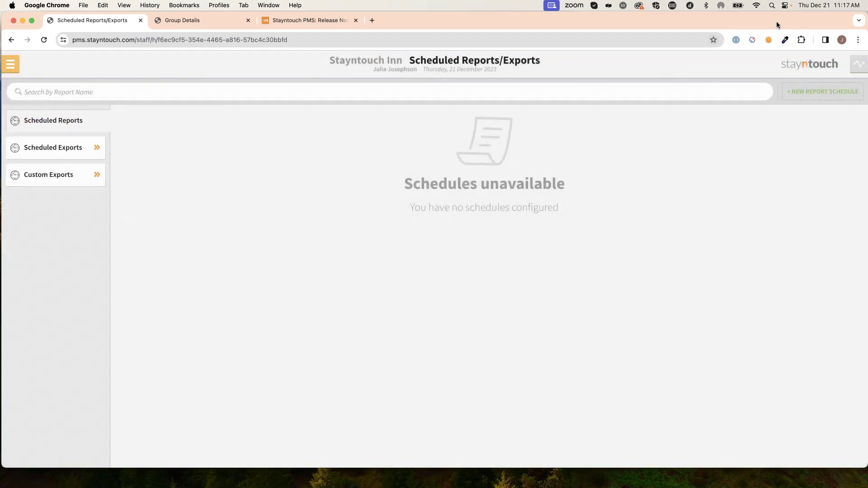
# Reload the scheduled reports list and check the file format choices of the Daily Production by Rate schedule
pyautogui.click(49, 148)
pyautogui.click(55, 123)
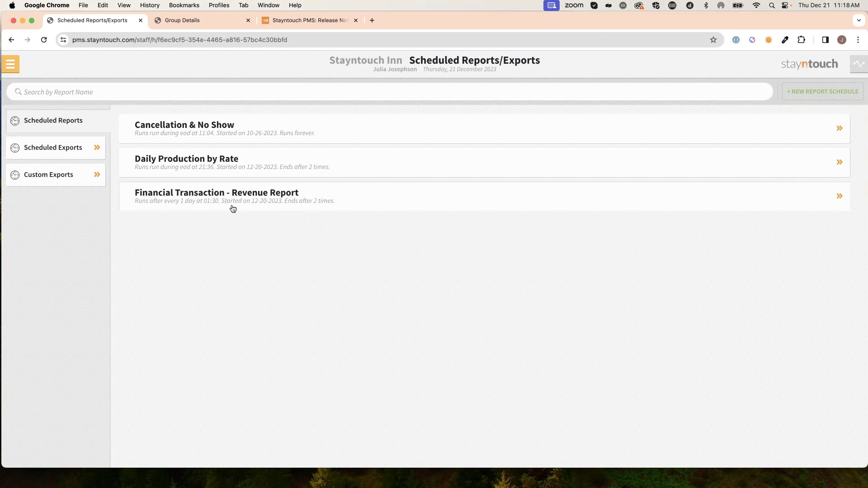
pyautogui.click(259, 168)
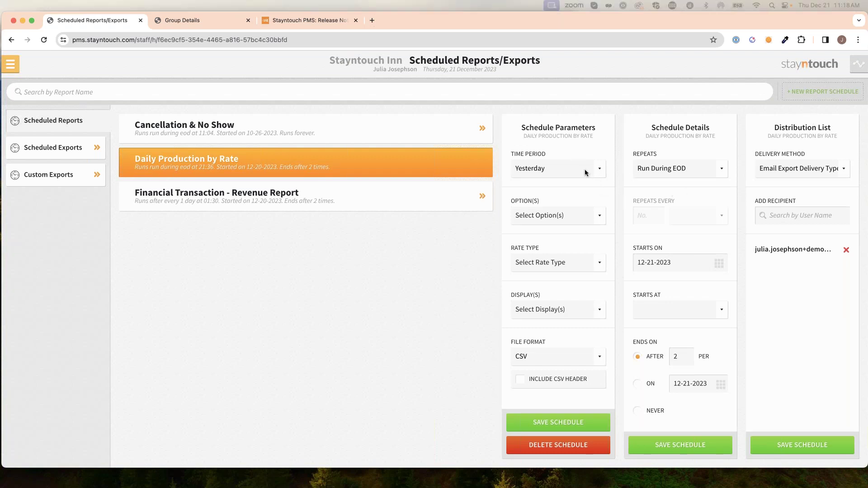
pyautogui.click(542, 357)
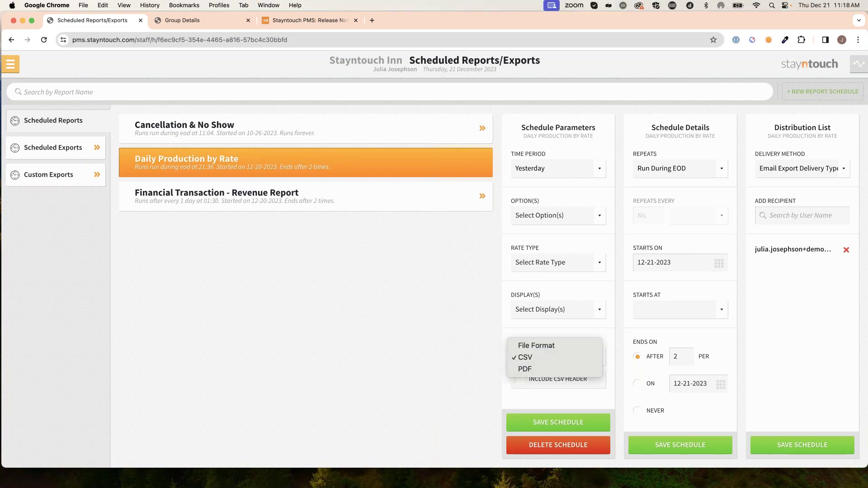
pyautogui.click(541, 356)
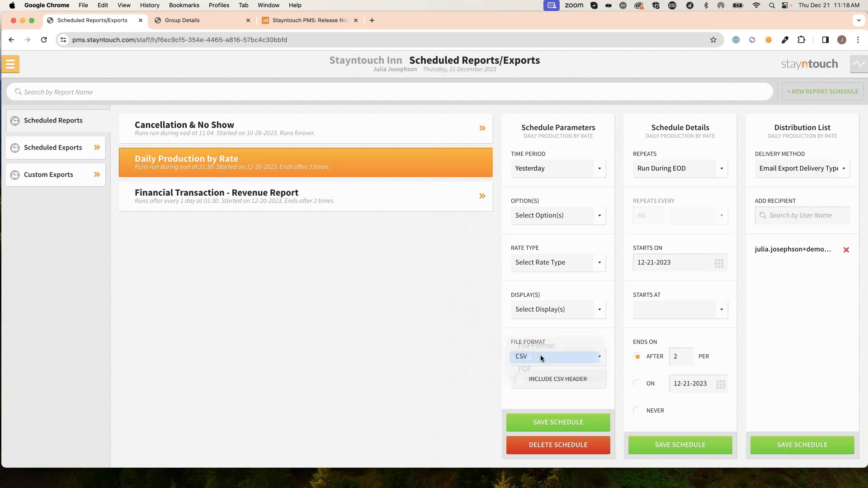
# Check the file format choices of the Financial Transaction - Revenue Report schedule
pyautogui.click(338, 193)
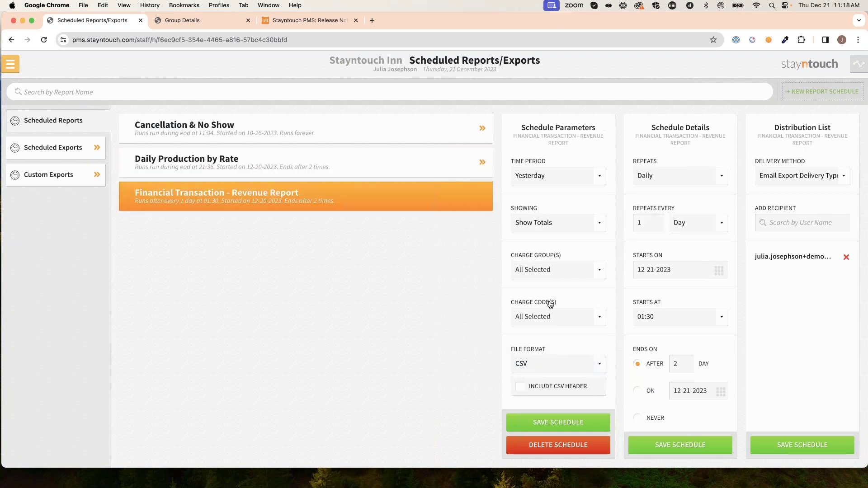
pyautogui.click(546, 363)
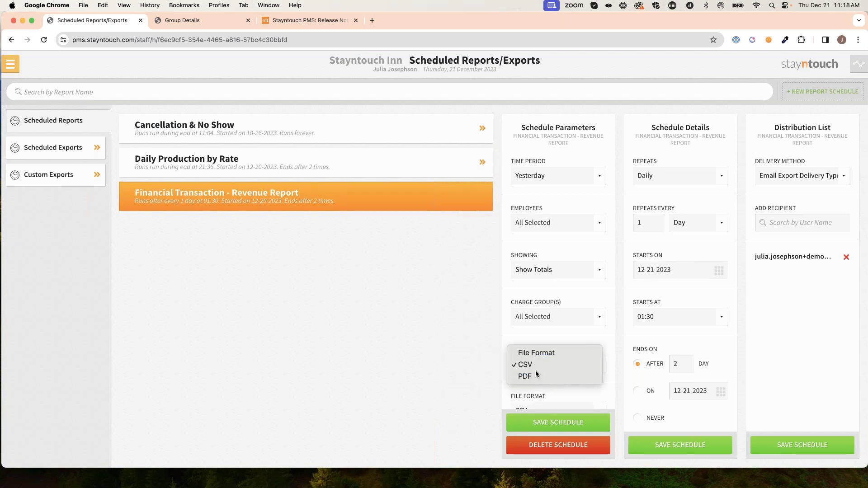
pyautogui.click(534, 365)
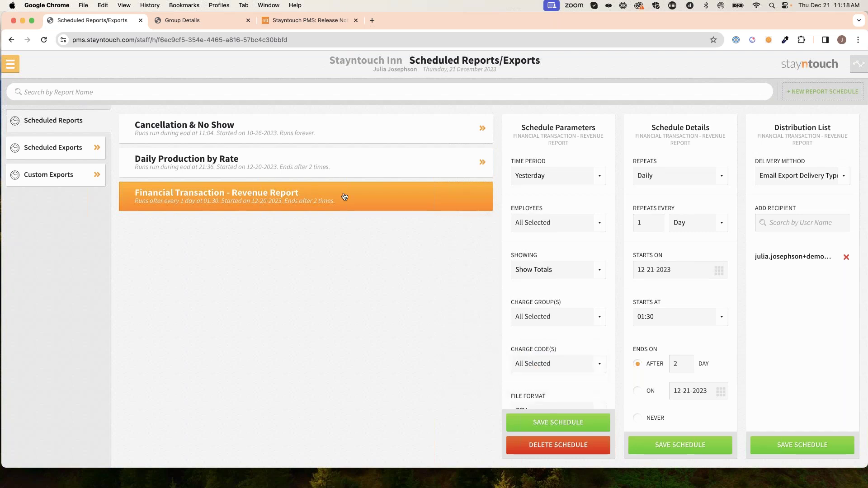
# Set the Daily Production by Rate schedule's time period to Last 30 days and review its file format choices without saving
pyautogui.click(302, 168)
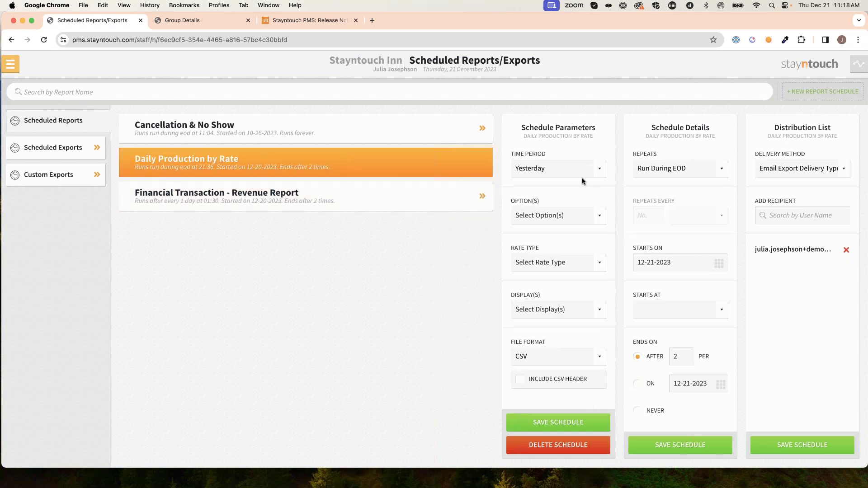
pyautogui.click(560, 364)
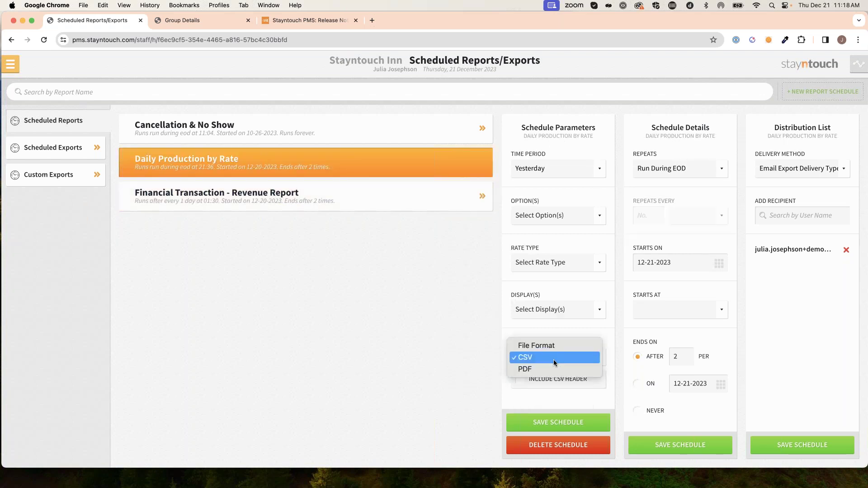
pyautogui.click(464, 360)
pyautogui.click(564, 171)
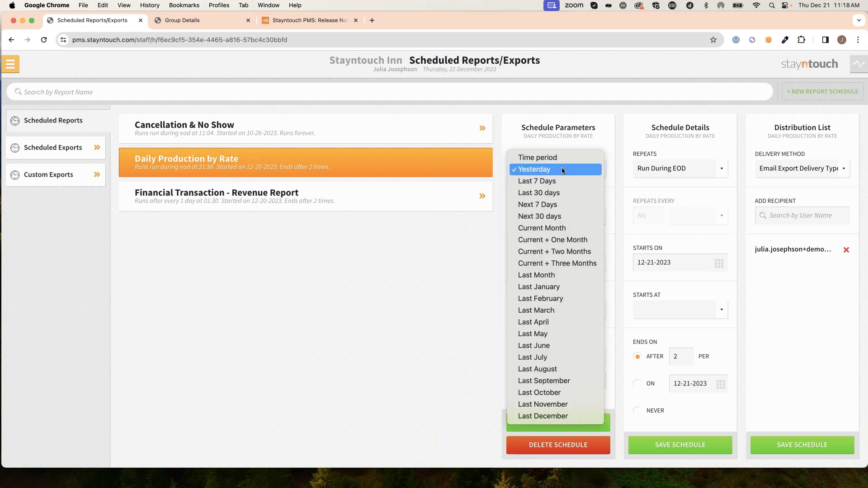
pyautogui.click(561, 193)
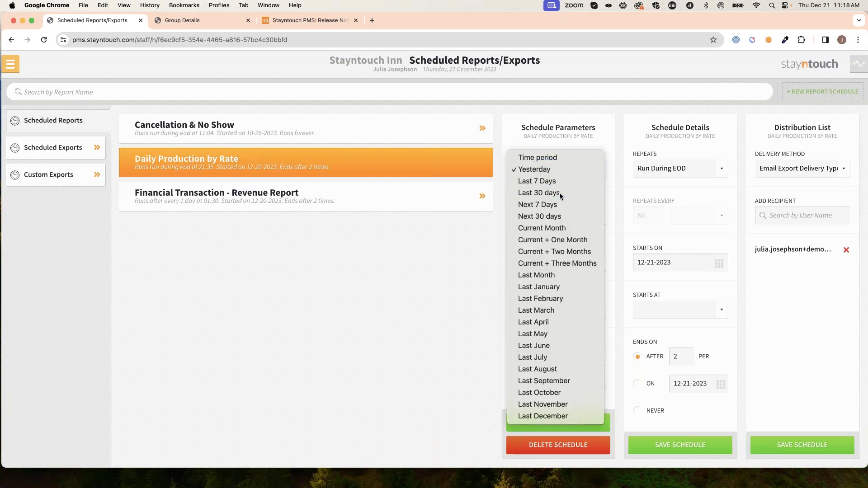
pyautogui.click(561, 360)
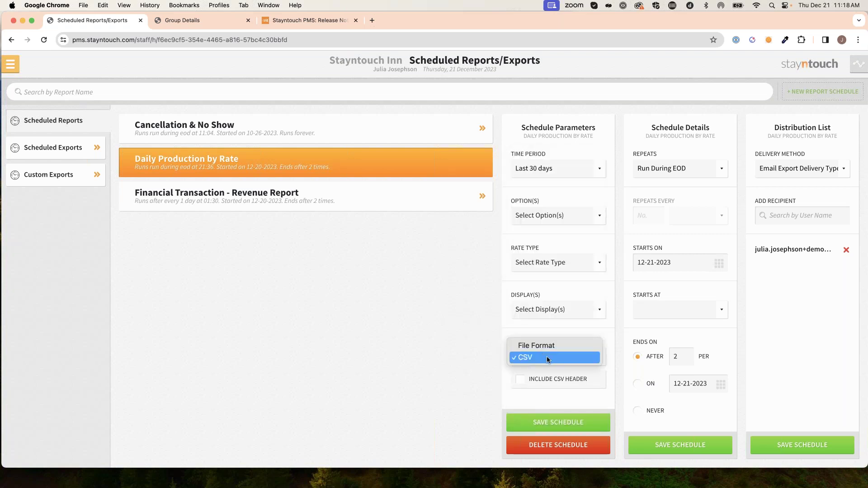
pyautogui.click(546, 356)
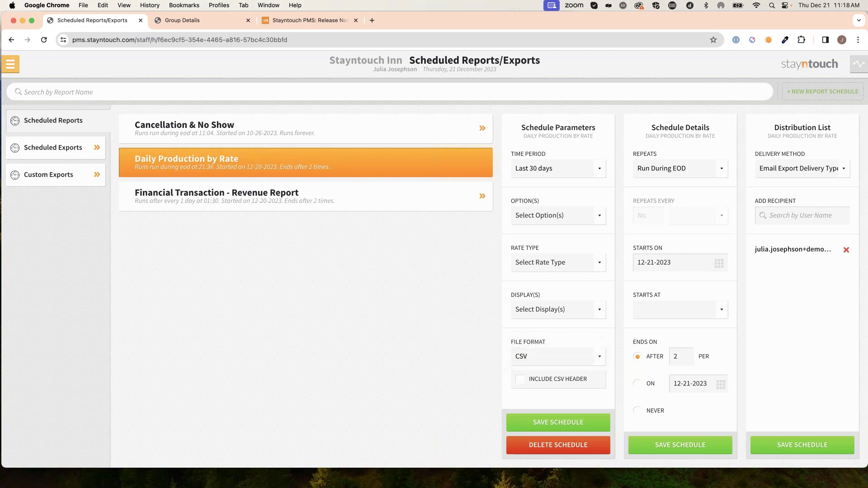
# Start a new Arrival report and review its configuration fields
pyautogui.click(19, 67)
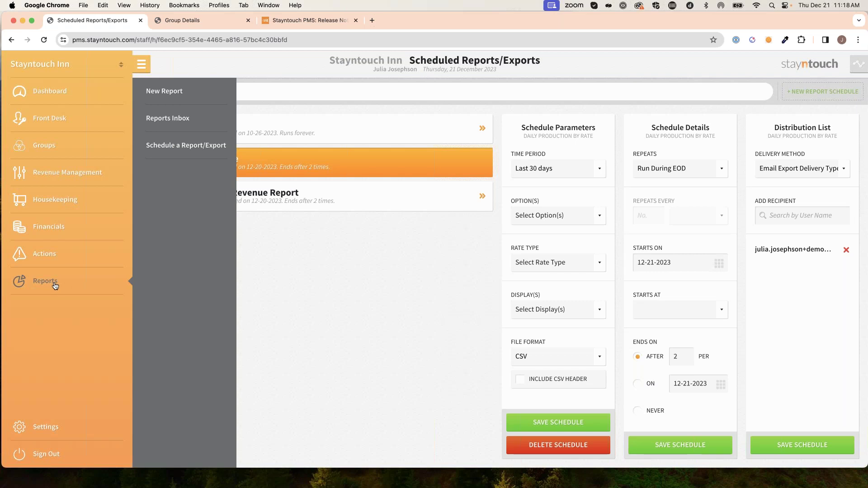
pyautogui.click(180, 93)
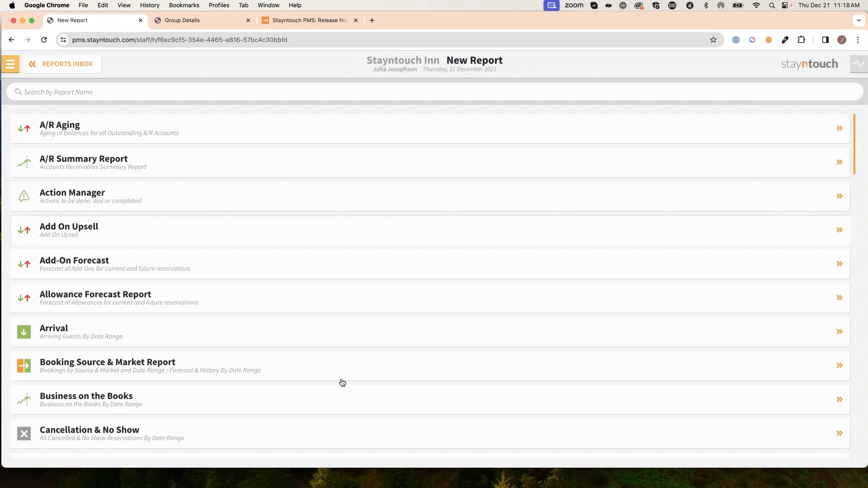
pyautogui.click(172, 336)
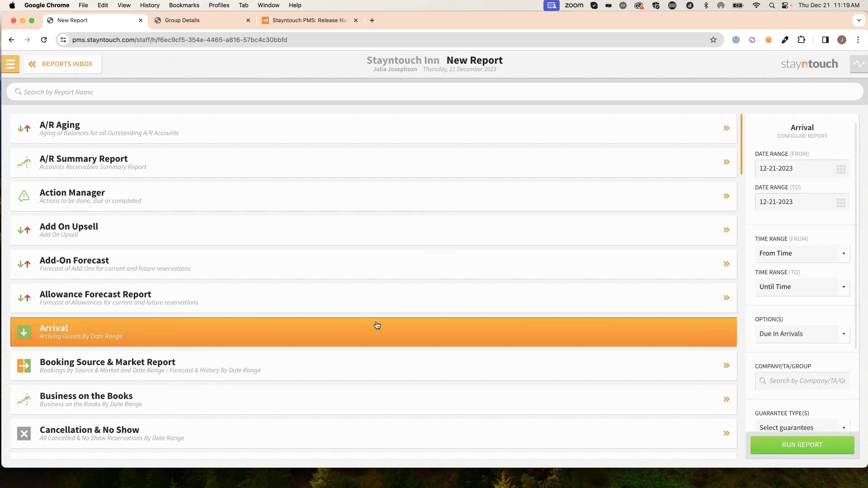
pyautogui.scroll(-3, 825, 234)
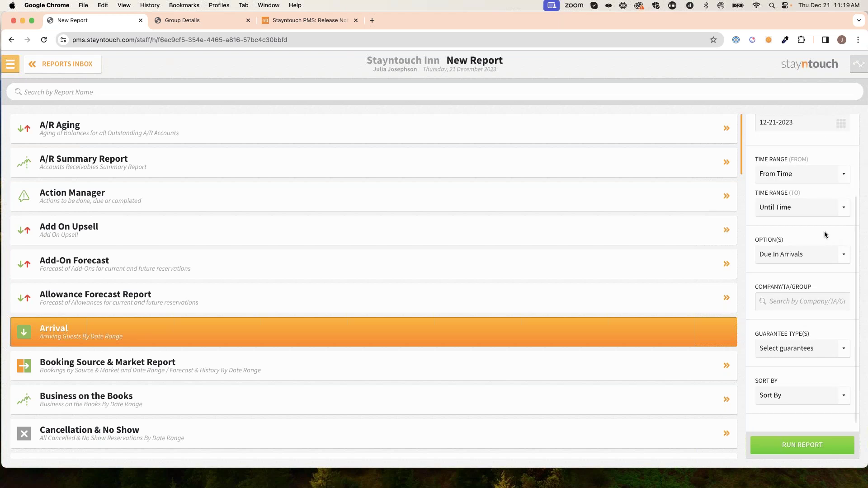
pyautogui.scroll(3, 817, 228)
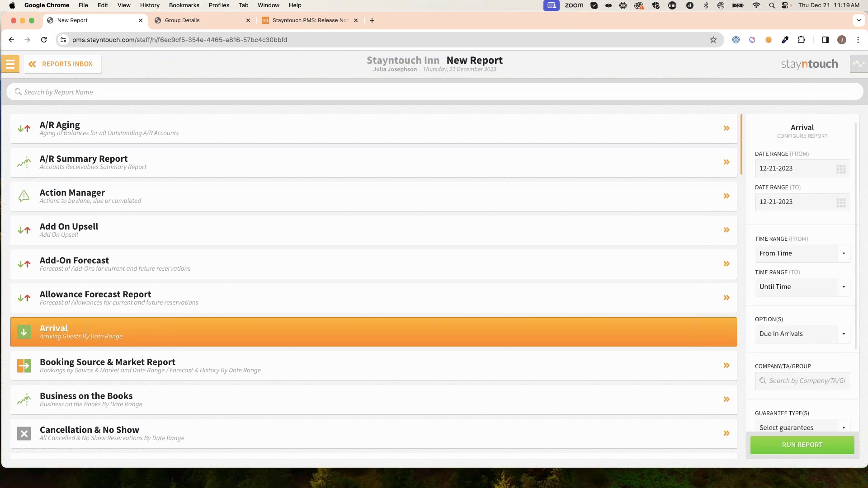
# Add guest notes, reservation notes, actions, external references, routing information and guests to the Arrival report's options, and run the report
pyautogui.click(795, 334)
pyautogui.scroll(-3, 796, 307)
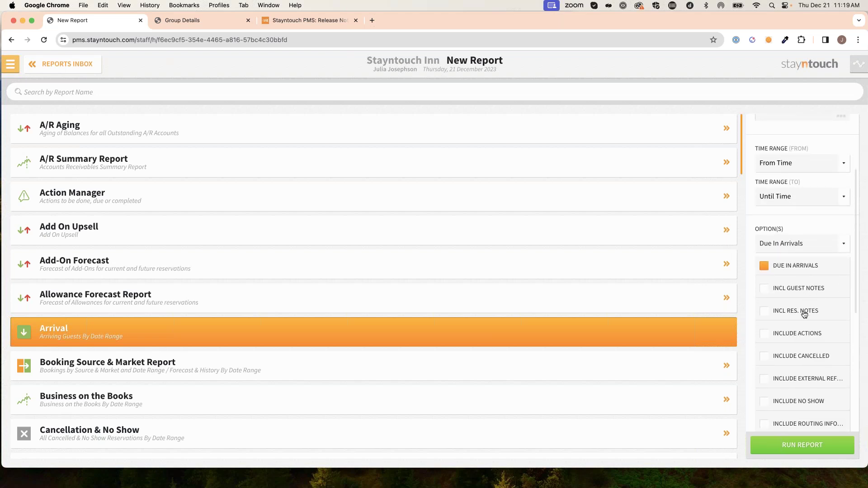
pyautogui.scroll(-1, 809, 339)
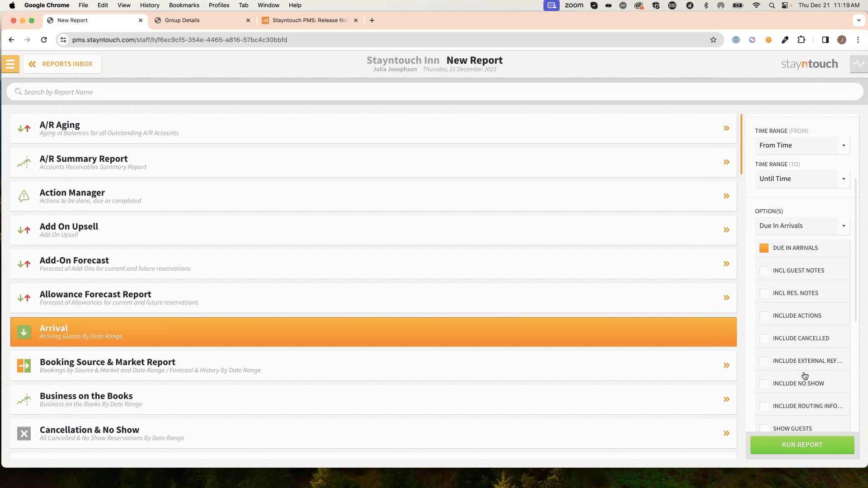
pyautogui.scroll(-1, 814, 420)
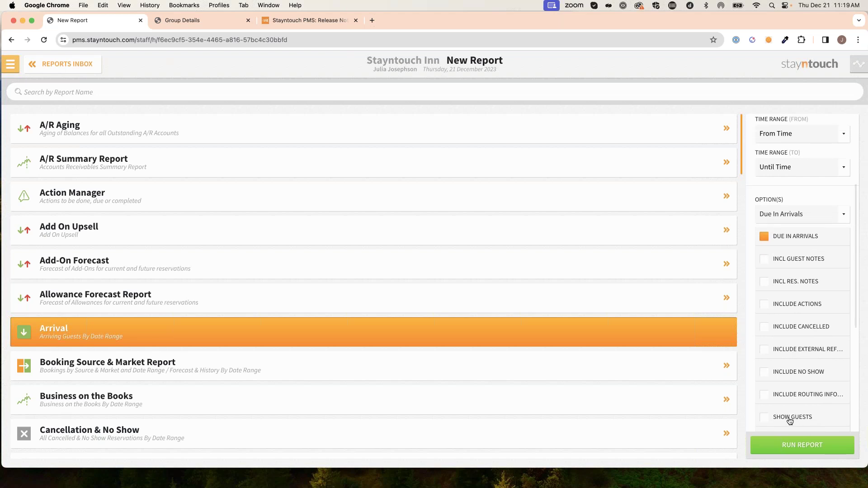
pyautogui.scroll(-1, 795, 417)
pyautogui.click(788, 244)
pyautogui.click(794, 271)
pyautogui.click(796, 404)
pyautogui.click(803, 289)
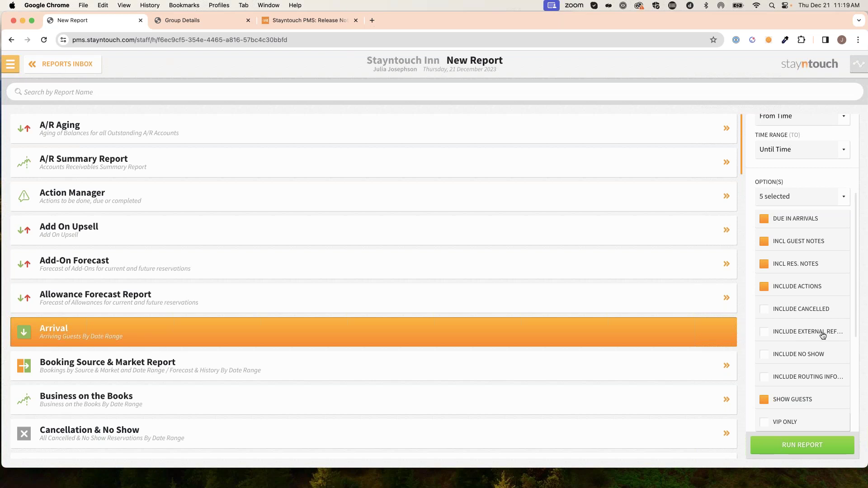
pyautogui.click(799, 334)
pyautogui.click(797, 381)
pyautogui.click(813, 447)
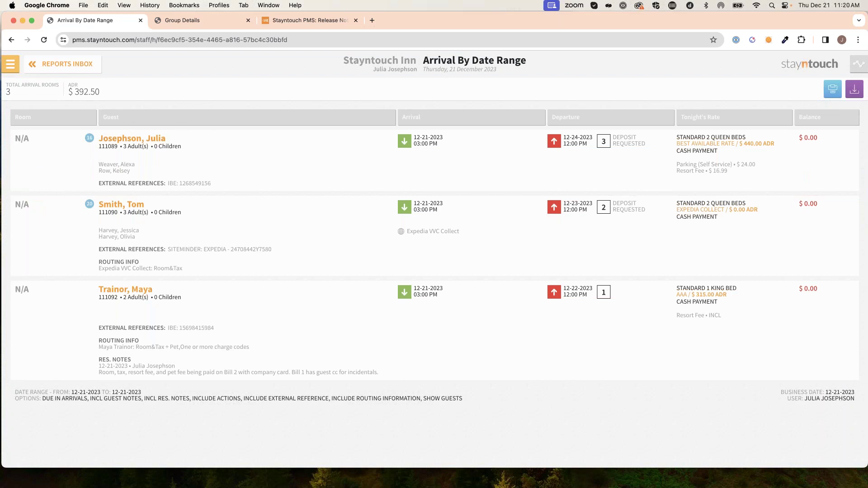
# Examine the external references of the first two reservations in the Arrival report
pyautogui.moveTo(211, 183); pyautogui.dragTo(98, 183)
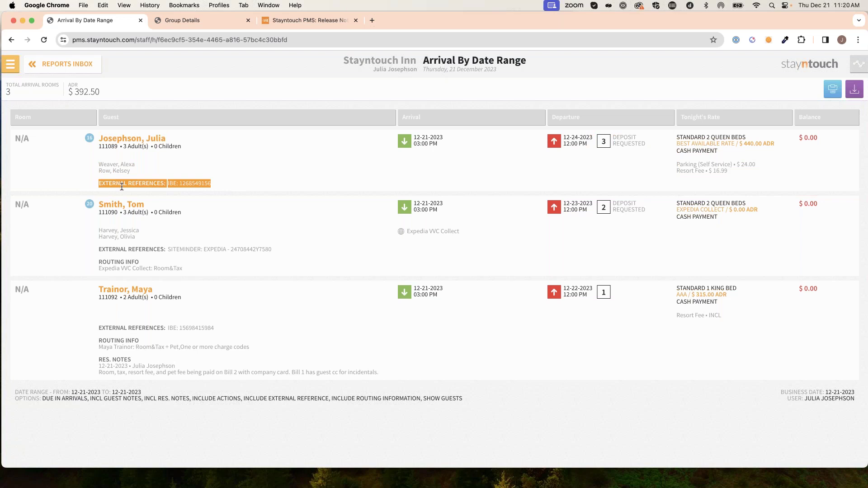
pyautogui.click(195, 185)
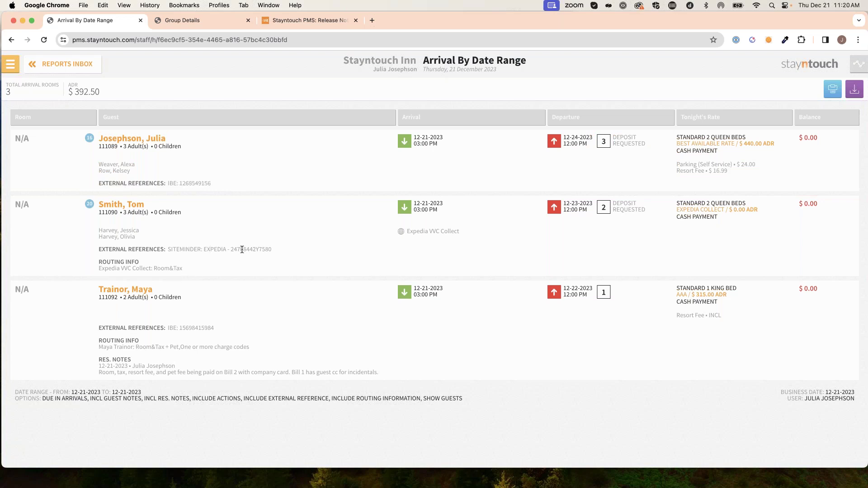
pyautogui.moveTo(100, 247); pyautogui.dragTo(249, 256)
pyautogui.click(258, 250)
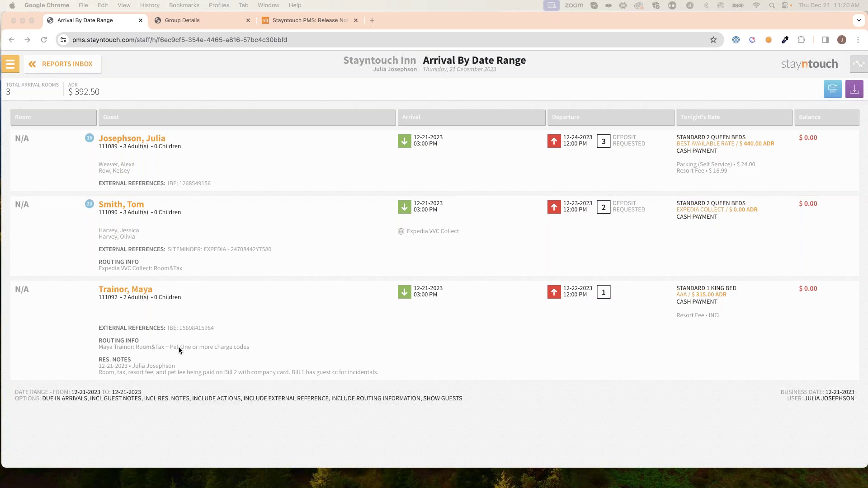
# Examine the routing info of the second and third reservations, including the billed party and the routed charge codes
pyautogui.moveTo(164, 349); pyautogui.dragTo(263, 351)
pyautogui.click(256, 351)
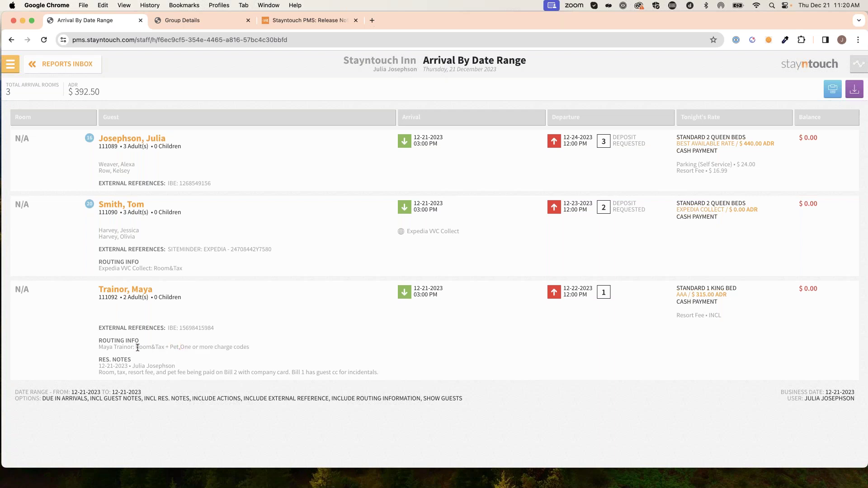
pyautogui.moveTo(136, 347); pyautogui.dragTo(266, 353)
pyautogui.click(267, 352)
pyautogui.moveTo(99, 269); pyautogui.dragTo(148, 269)
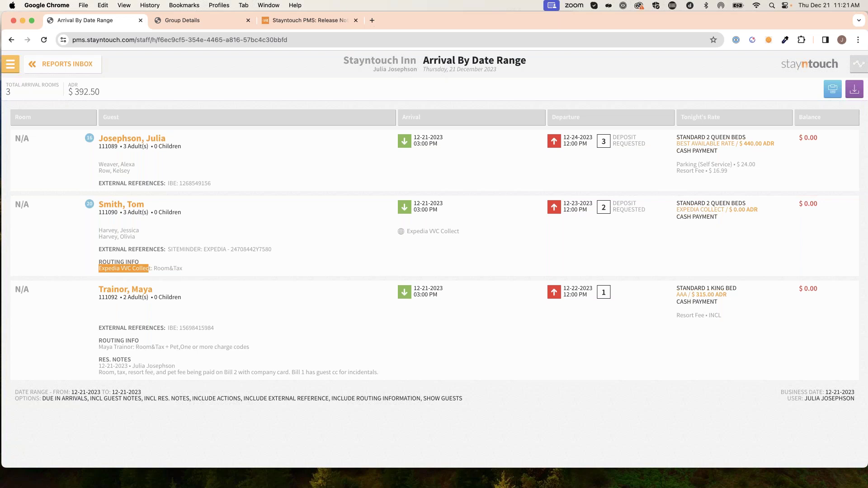
pyautogui.click(134, 347)
pyautogui.moveTo(134, 347); pyautogui.dragTo(91, 350)
pyautogui.click(107, 347)
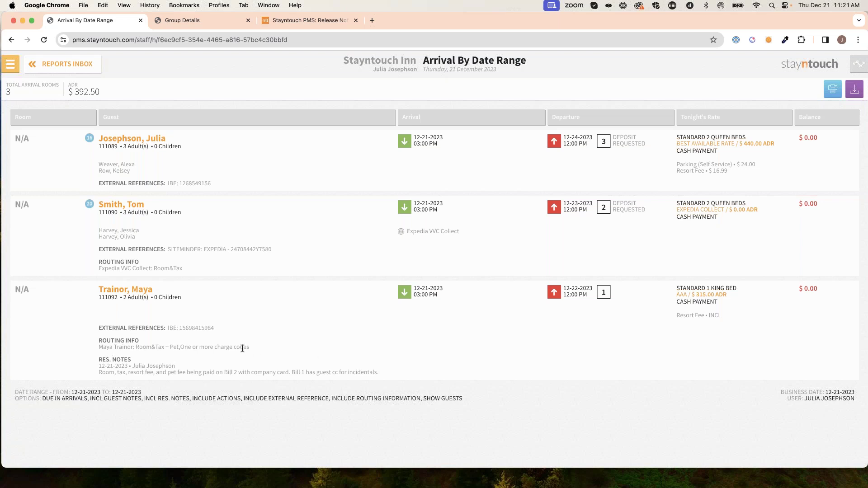
pyautogui.moveTo(249, 347); pyautogui.dragTo(181, 346)
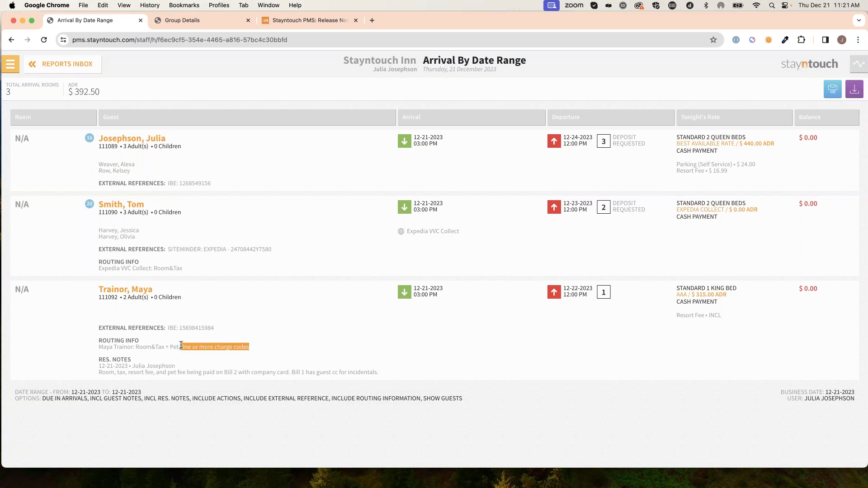
# Examine the billing group routed in the third reservation's routing info, then return to the group details
pyautogui.moveTo(180, 347); pyautogui.dragTo(136, 348)
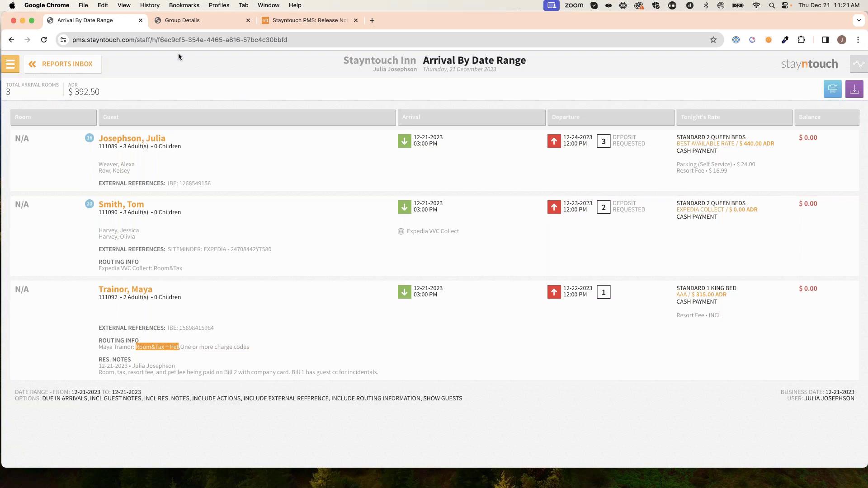
pyautogui.click(191, 23)
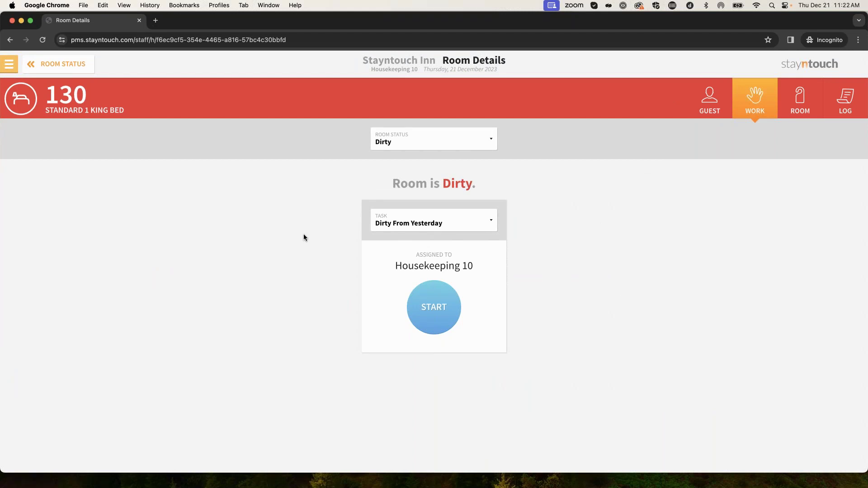
# Start and complete the Dirty From Yesterday task for room 130 from the housekeeping worksheet, and view the room's log
pyautogui.click(61, 63)
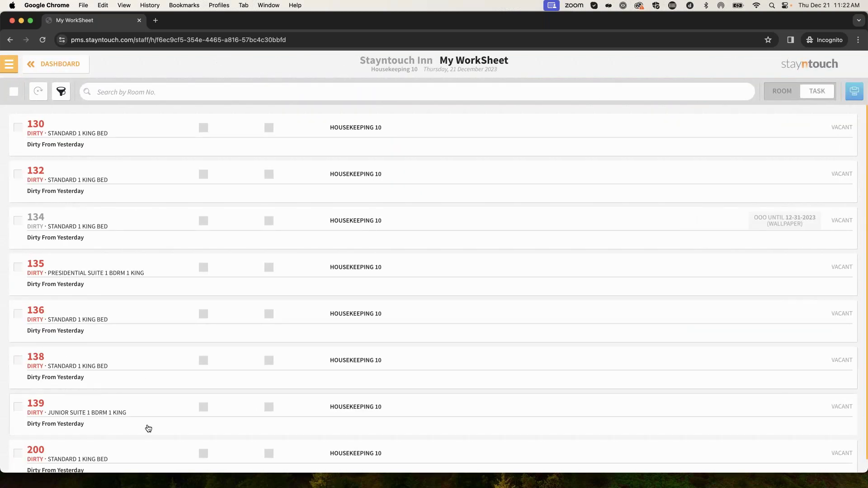
pyautogui.click(119, 134)
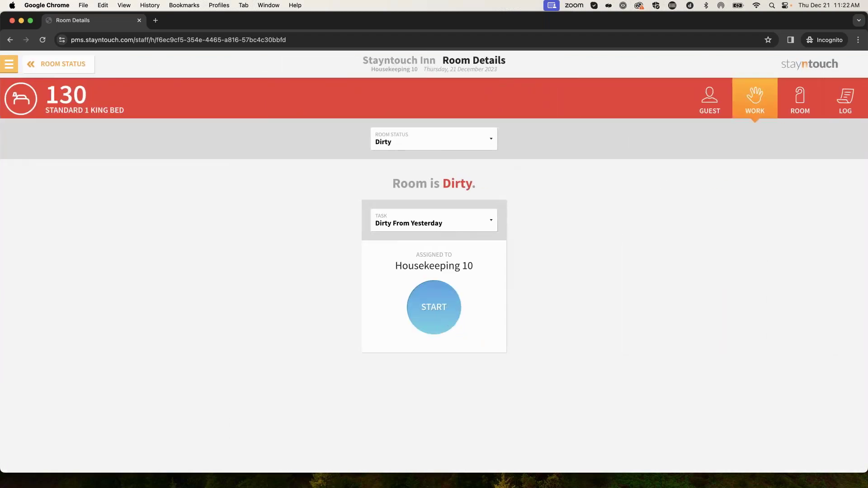
pyautogui.click(455, 316)
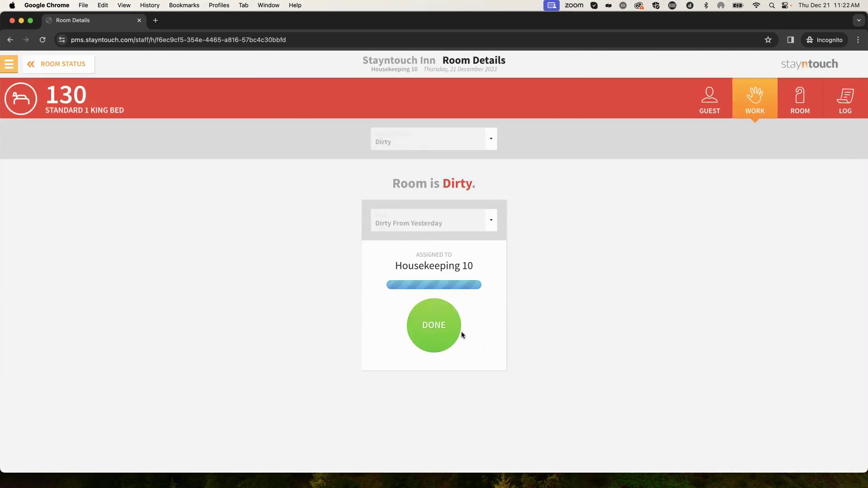
pyautogui.click(443, 330)
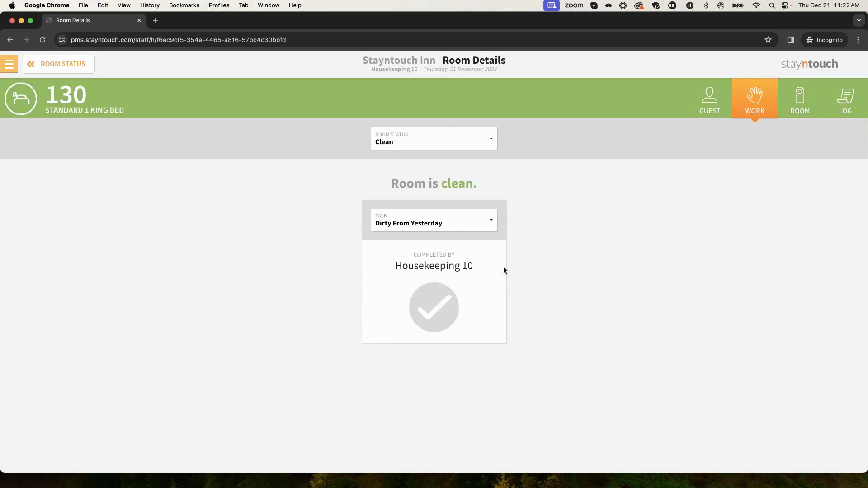
pyautogui.click(844, 97)
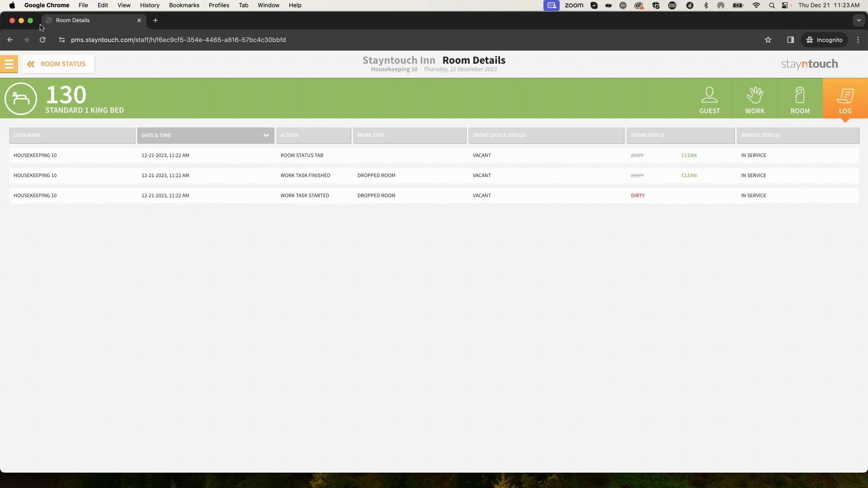
# Leave the housekeeping window and bring up the PMS add-ons list in the hotel admin's rate settings
pyautogui.click(21, 21)
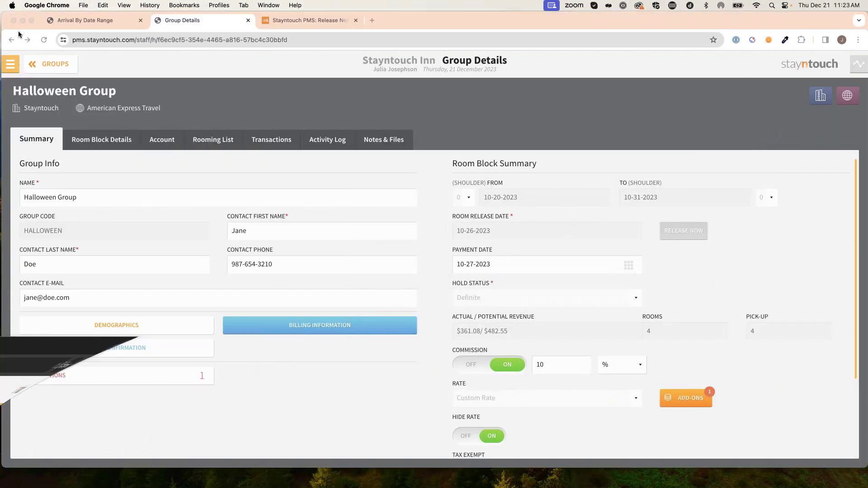
pyautogui.click(14, 65)
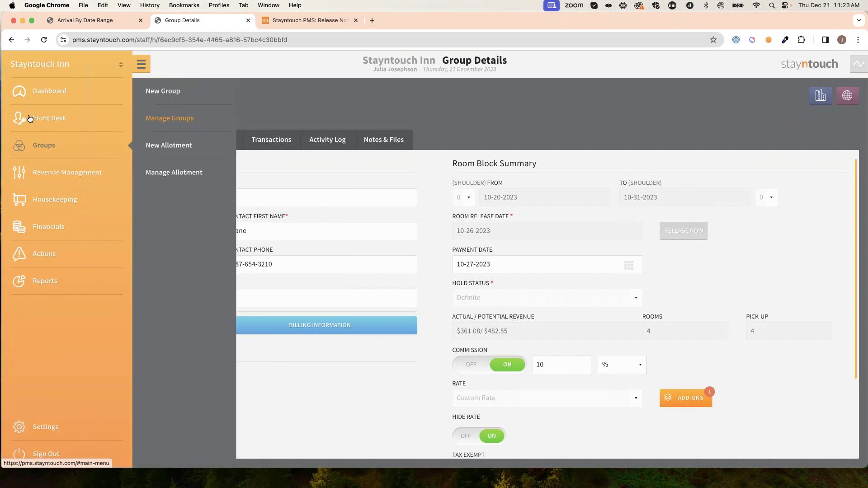
pyautogui.click(45, 431)
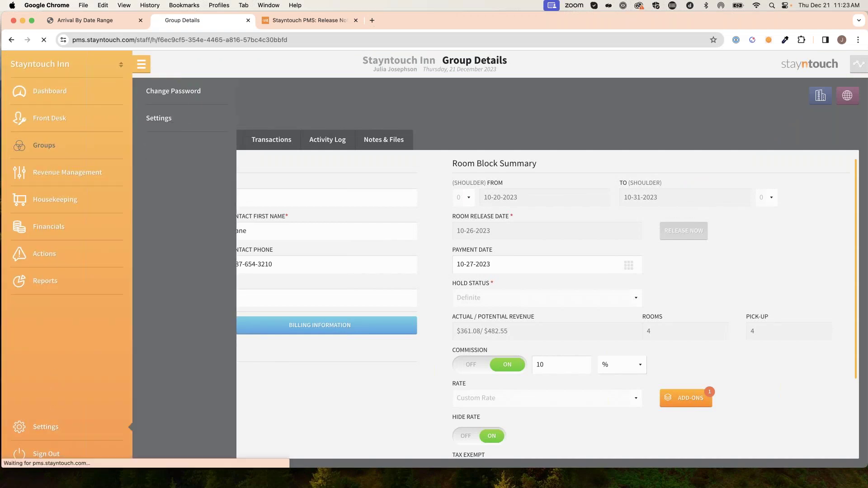
pyautogui.click(163, 119)
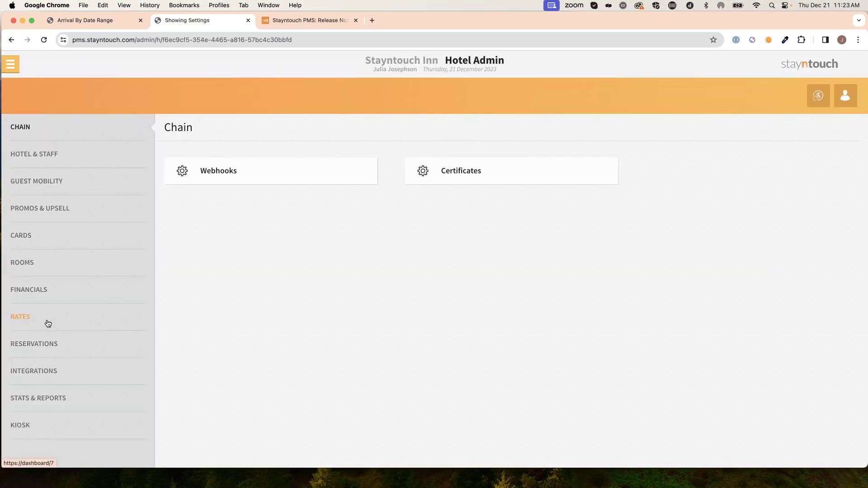
pyautogui.click(100, 322)
pyautogui.click(253, 208)
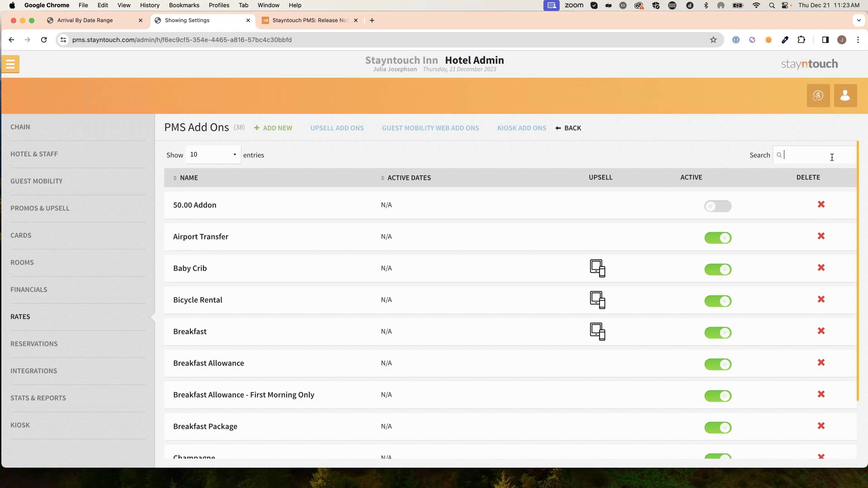
# Search the add-ons for "resort" and expand the Resort Fee add-on's activity log
pyautogui.click(843, 162)
pyautogui.write('resort')
pyautogui.click(186, 206)
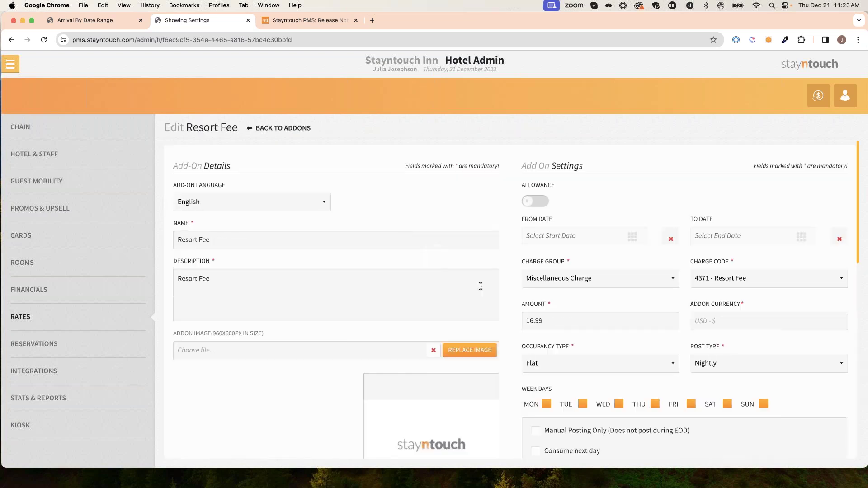
pyautogui.scroll(-1, 481, 287)
pyautogui.scroll(-10, 478, 327)
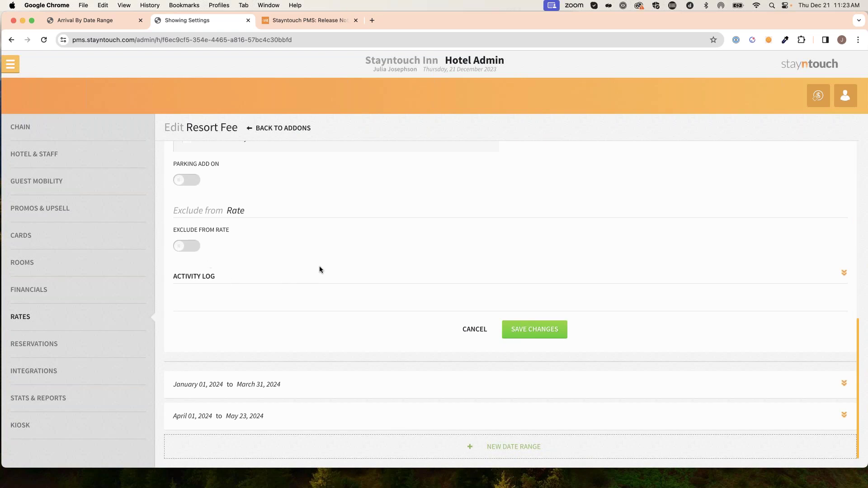
pyautogui.click(193, 278)
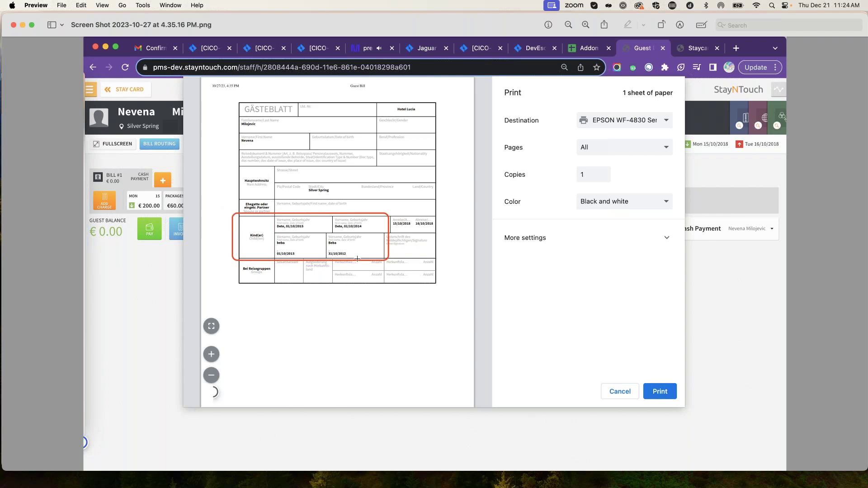
# Put away the registration form screenshot and read the release notes on Stayntouch Connect APIs and IBE multilingual support
pyautogui.click(22, 24)
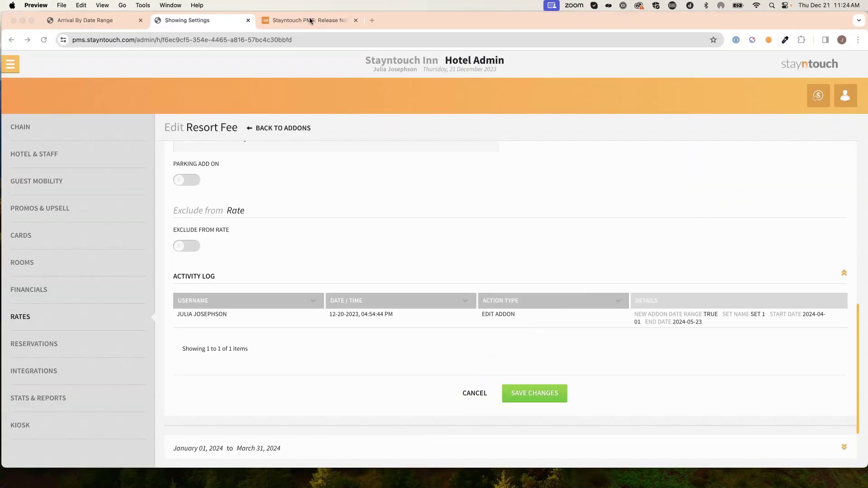
pyautogui.click(309, 18)
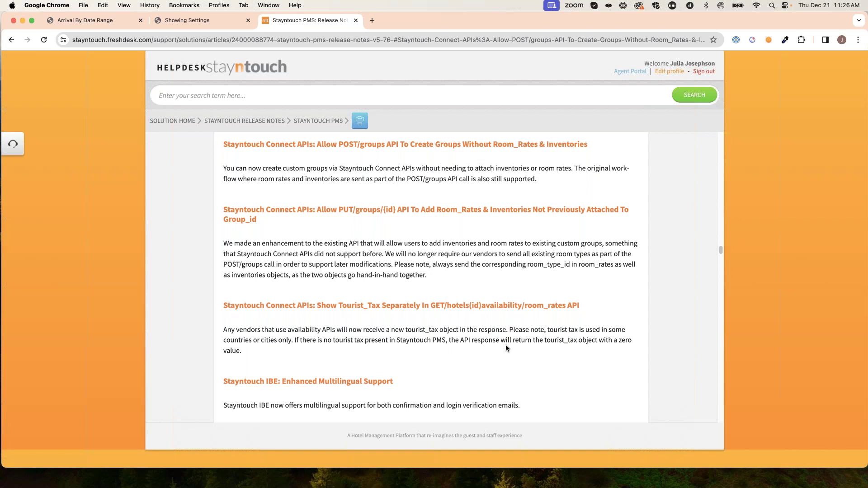
pyautogui.scroll(-5, 505, 346)
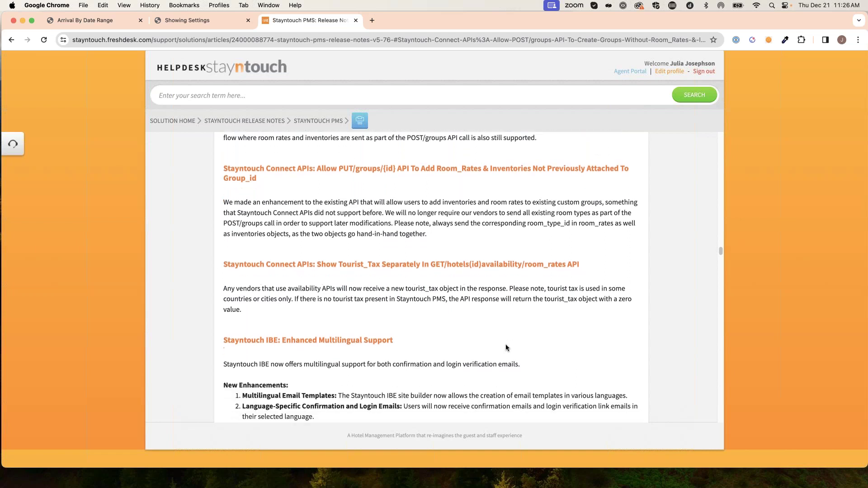
pyautogui.scroll(-2, 504, 346)
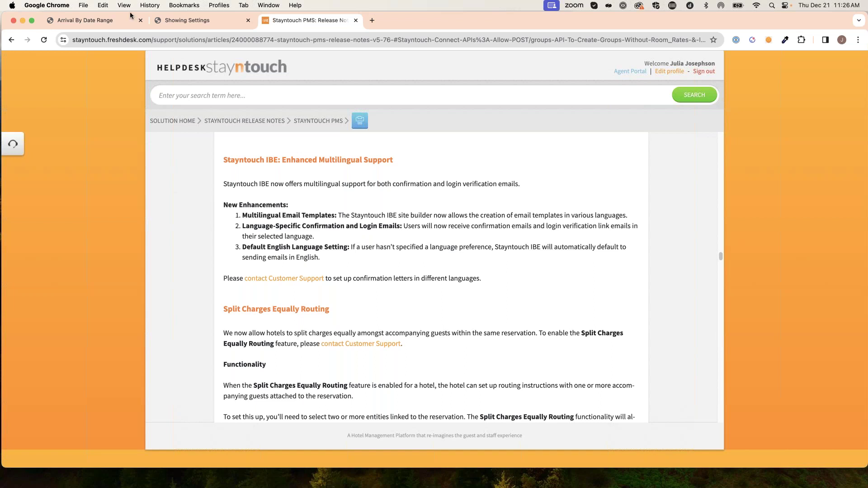
# Open the first reservation's stay card from the Arrival report and review its accompanying guests
pyautogui.click(92, 27)
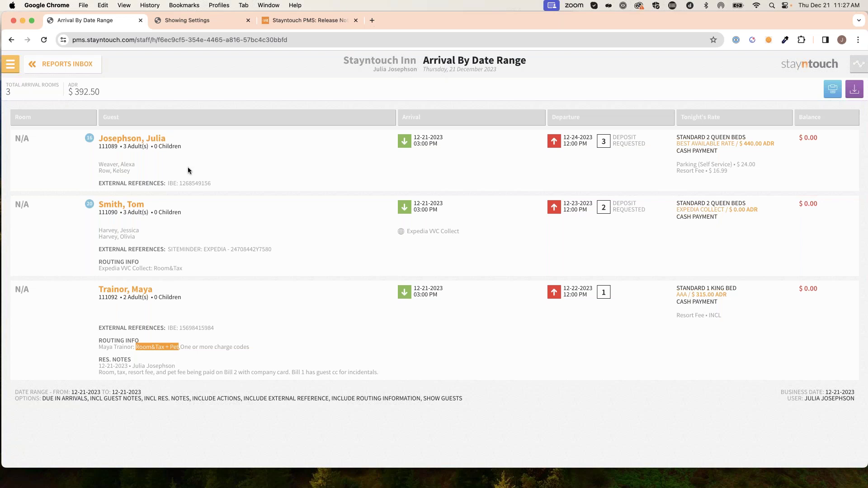
pyautogui.click(147, 142)
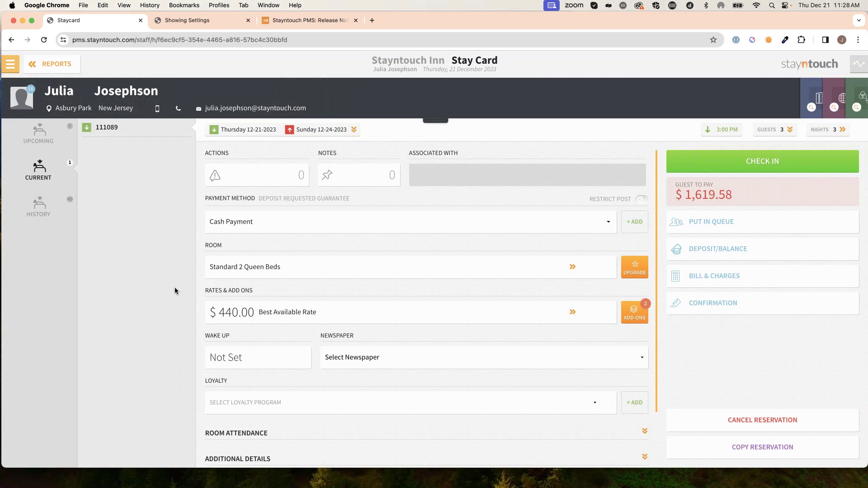
pyautogui.click(781, 135)
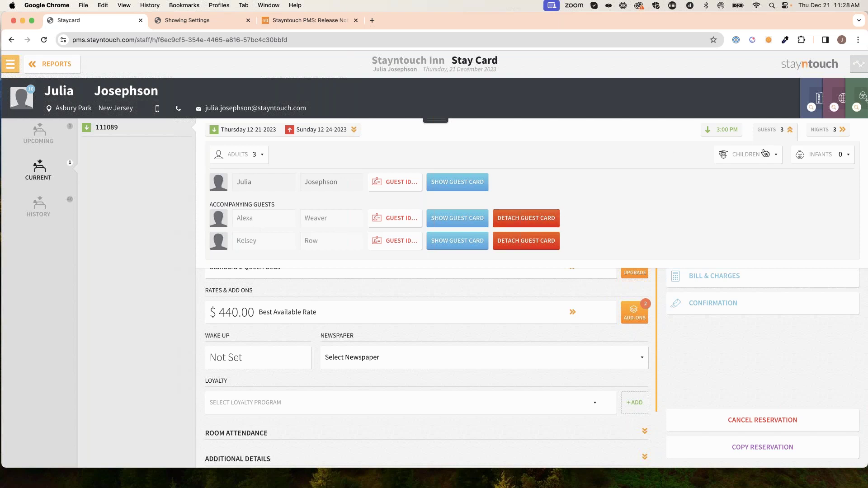
pyautogui.click(781, 130)
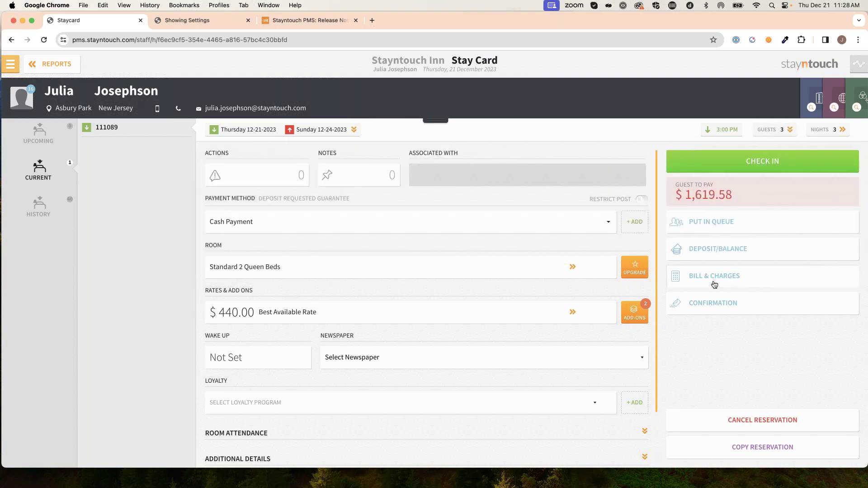
# Begin a new billing route on the reservation's guest bill with charges split between guests
pyautogui.click(719, 279)
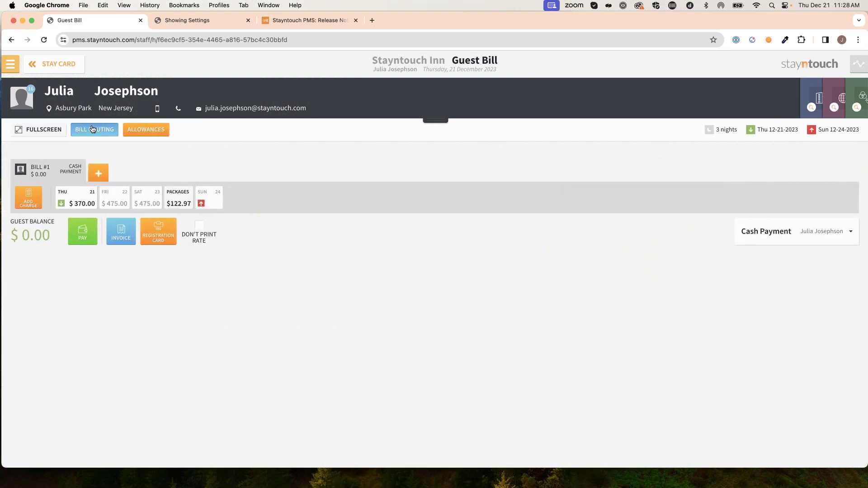
pyautogui.click(92, 129)
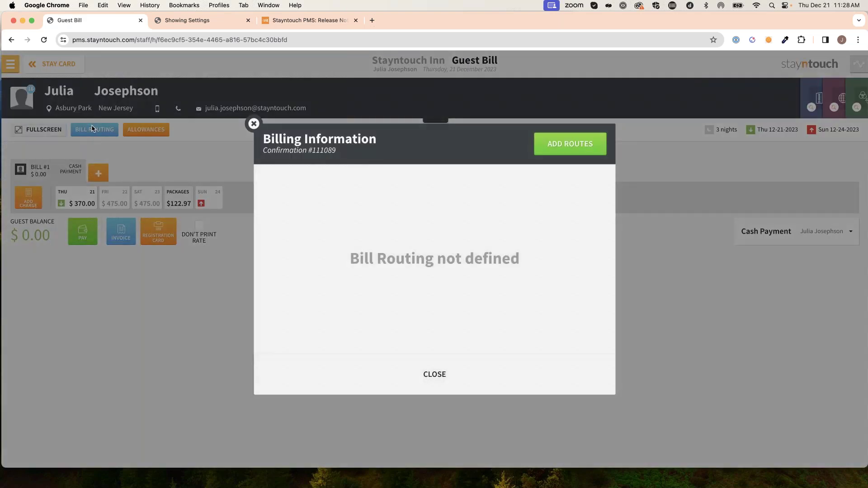
pyautogui.click(576, 143)
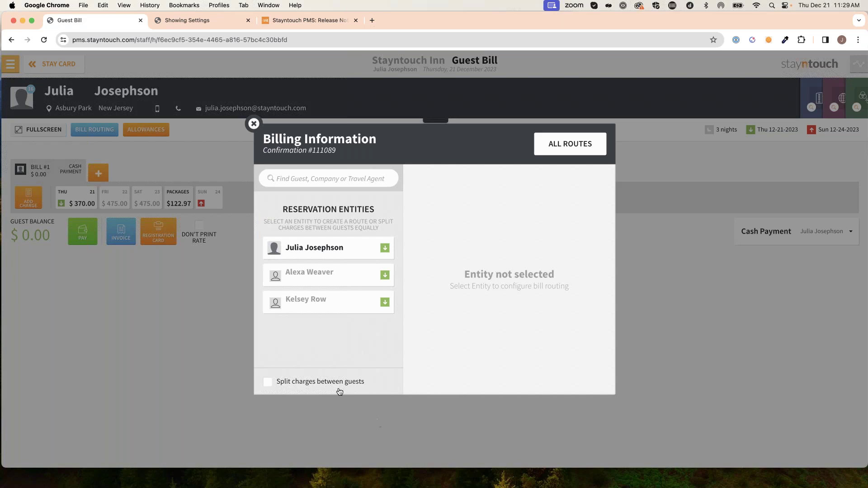
pyautogui.click(289, 384)
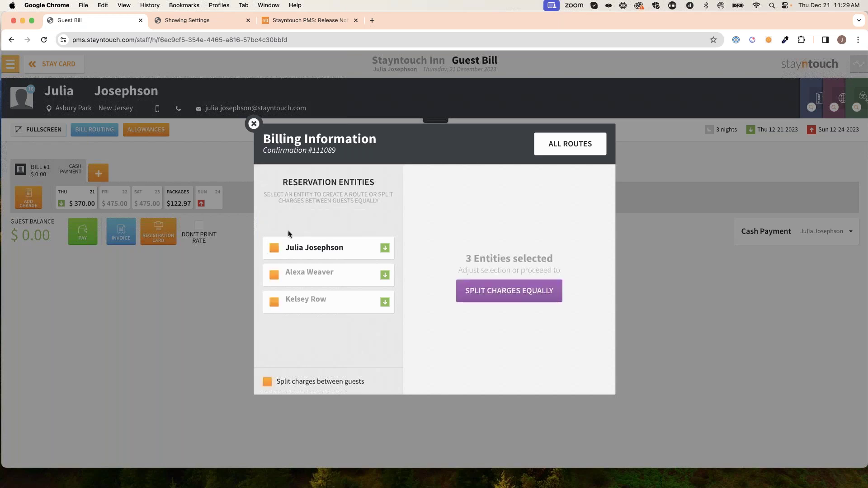
# Try excluding the two accompanying guests from the charge split, one at a time and together, and include both again
pyautogui.click(274, 302)
pyautogui.click(274, 303)
pyautogui.click(274, 277)
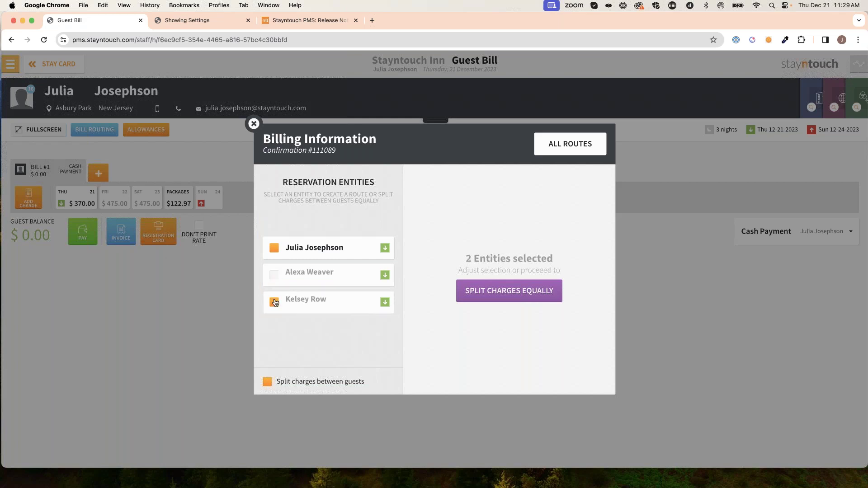
pyautogui.click(275, 302)
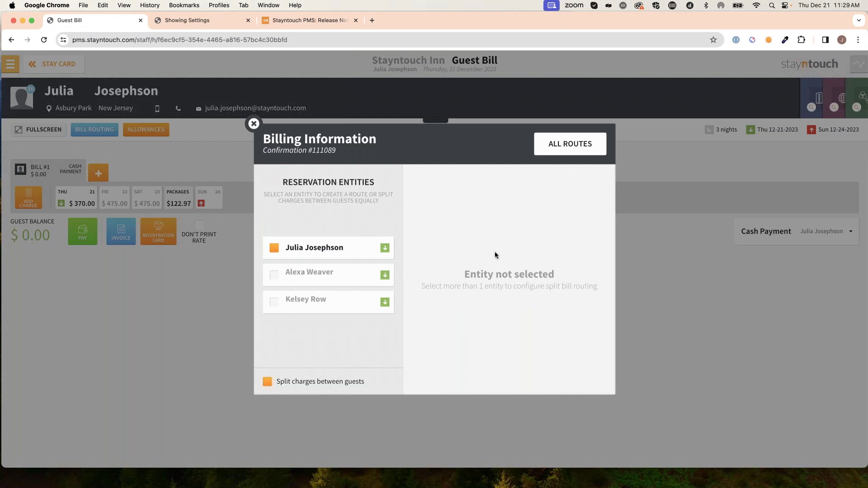
pyautogui.click(274, 275)
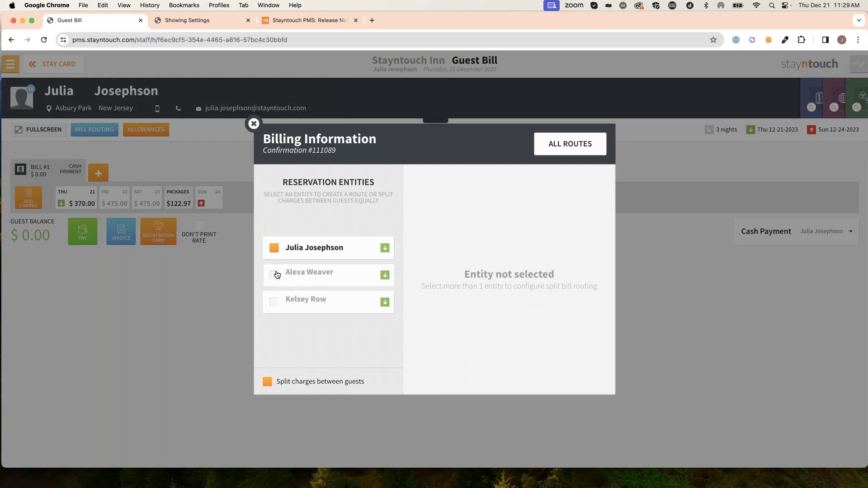
pyautogui.click(275, 302)
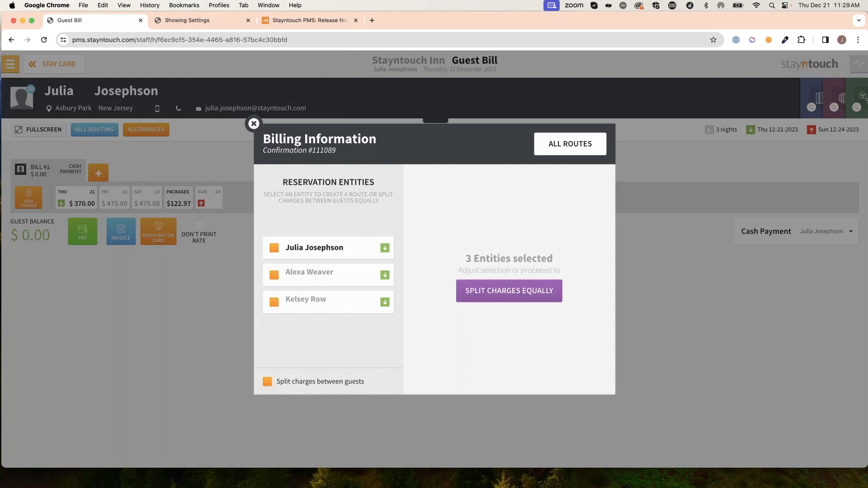
# Split the charges equally among all three guests and set the route's date range from 12-22-2023 to 12-22-2023
pyautogui.click(535, 298)
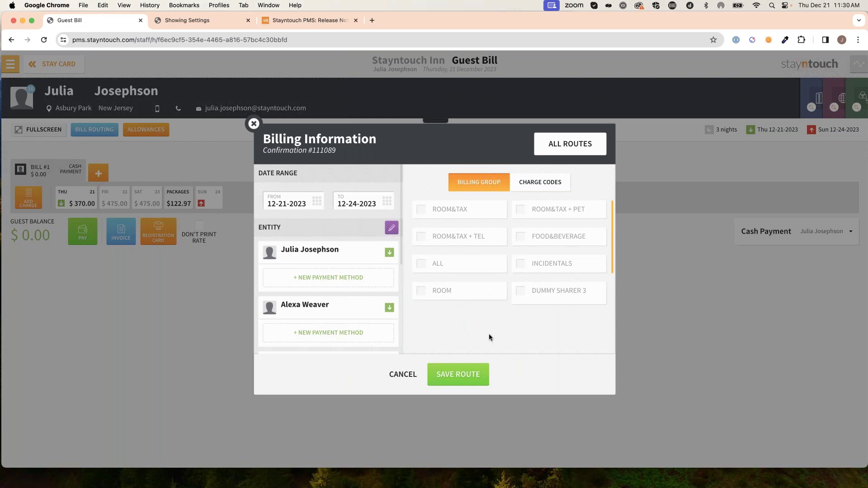
pyautogui.click(296, 206)
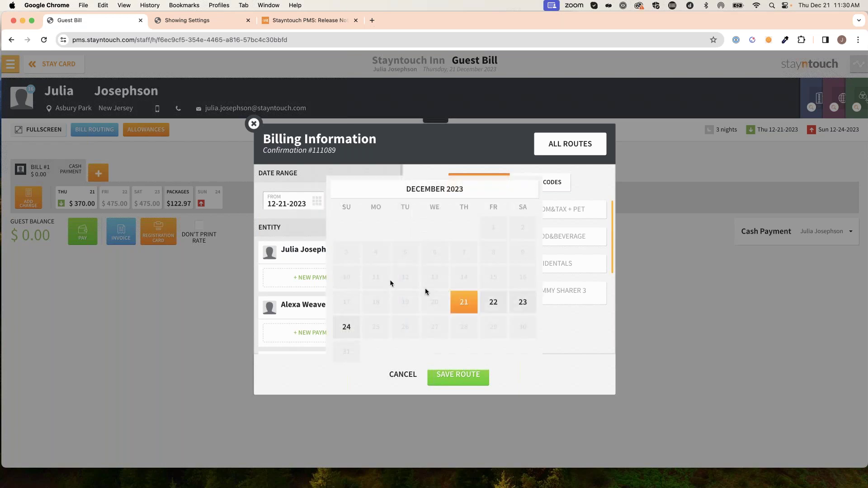
pyautogui.click(496, 303)
pyautogui.click(370, 202)
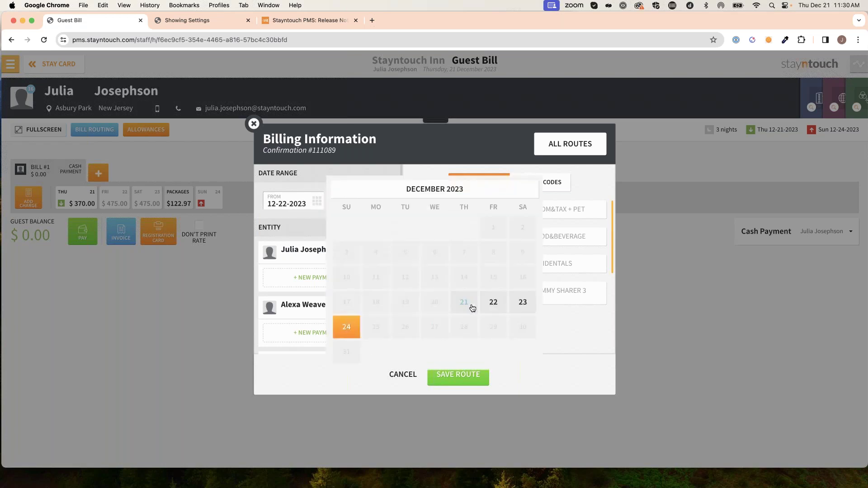
pyautogui.click(491, 302)
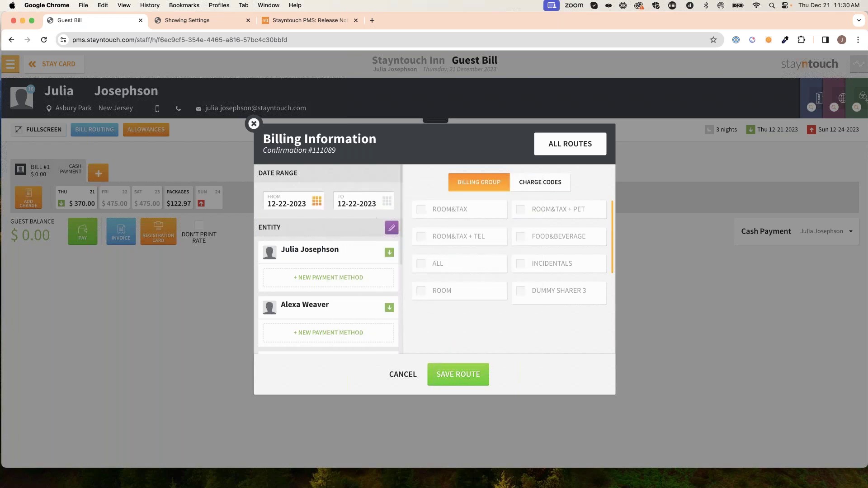
# Set the split route's date range from 12-21-2023 to 12-24-2023
pyautogui.click(313, 209)
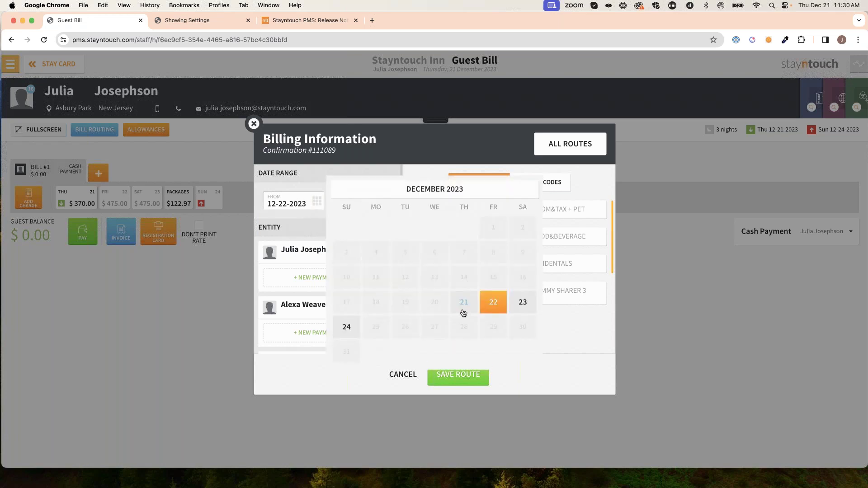
pyautogui.click(462, 303)
pyautogui.click(368, 204)
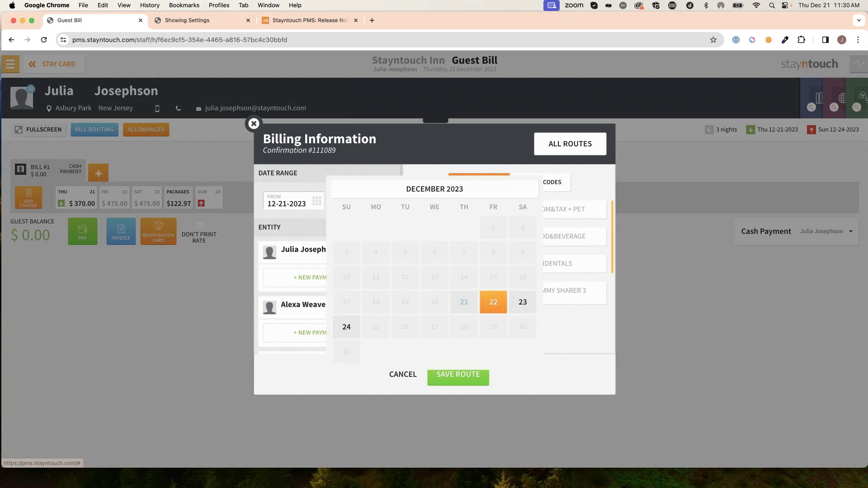
pyautogui.click(347, 329)
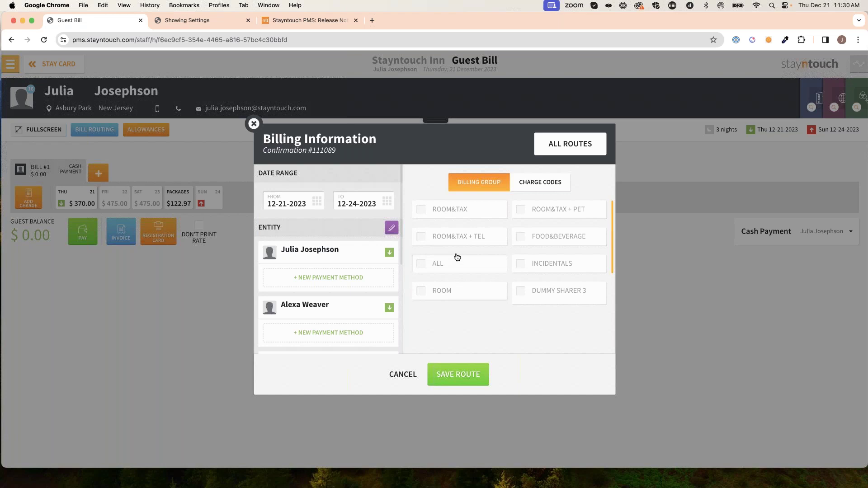
# Add the ROOM&TAX billing group and charge code 4371 Resort Fee to the split route and save it
pyautogui.click(478, 213)
pyautogui.click(540, 183)
pyautogui.click(514, 217)
pyautogui.write('Res')
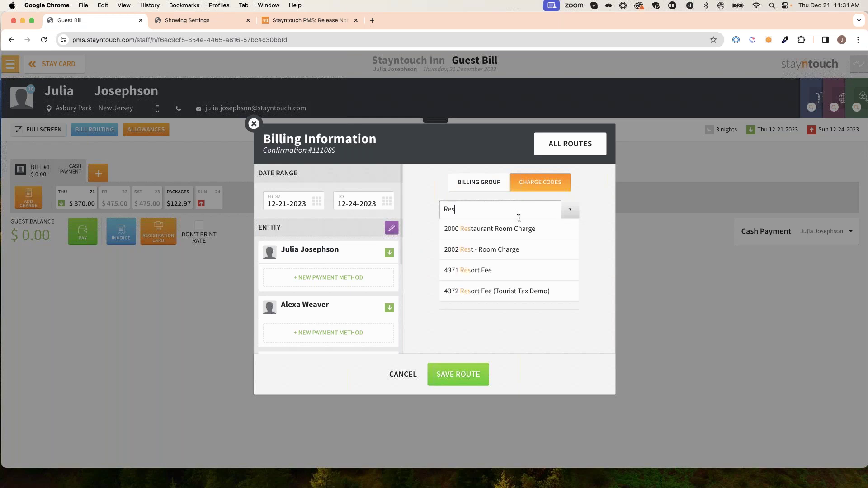
pyautogui.write('ort')
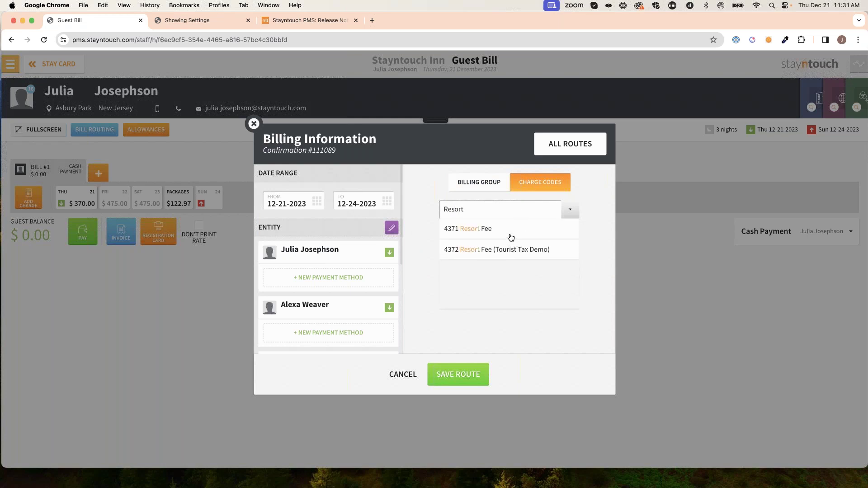
pyautogui.click(508, 234)
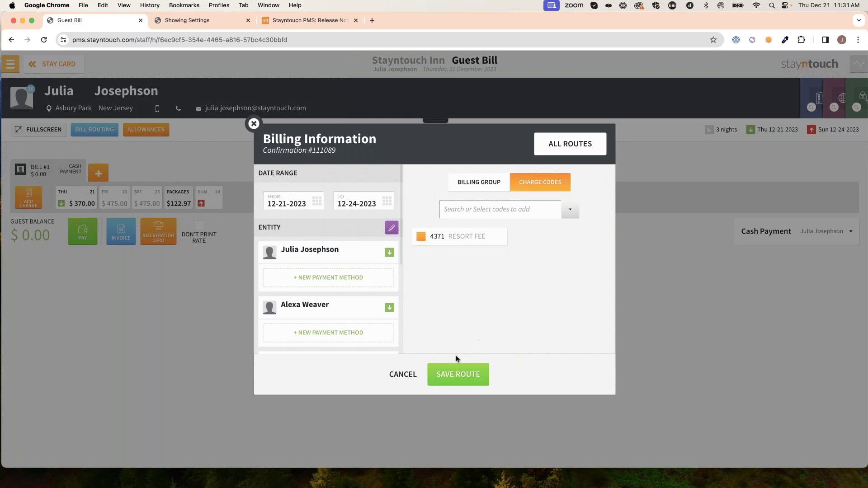
pyautogui.scroll(-2, 323, 271)
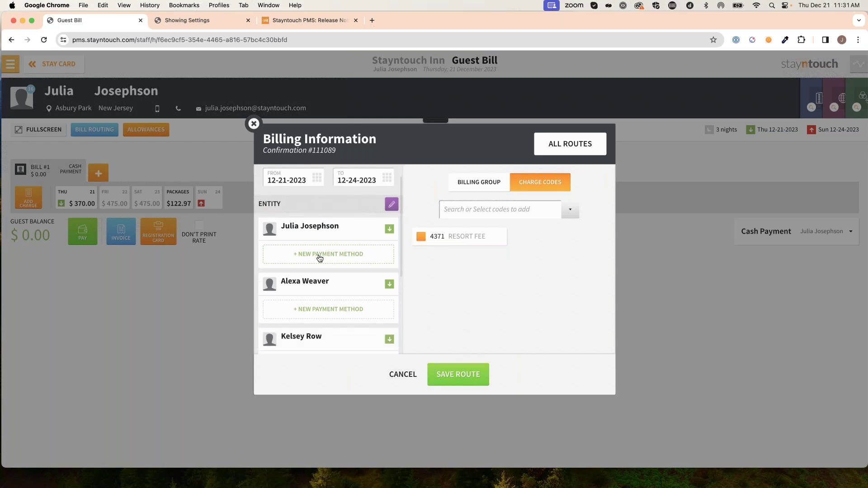
pyautogui.scroll(-1, 343, 265)
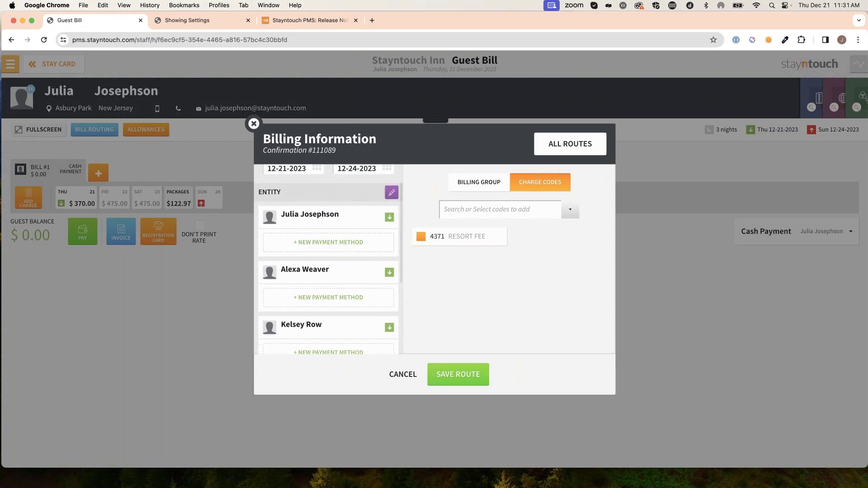
pyautogui.scroll(-1, 338, 291)
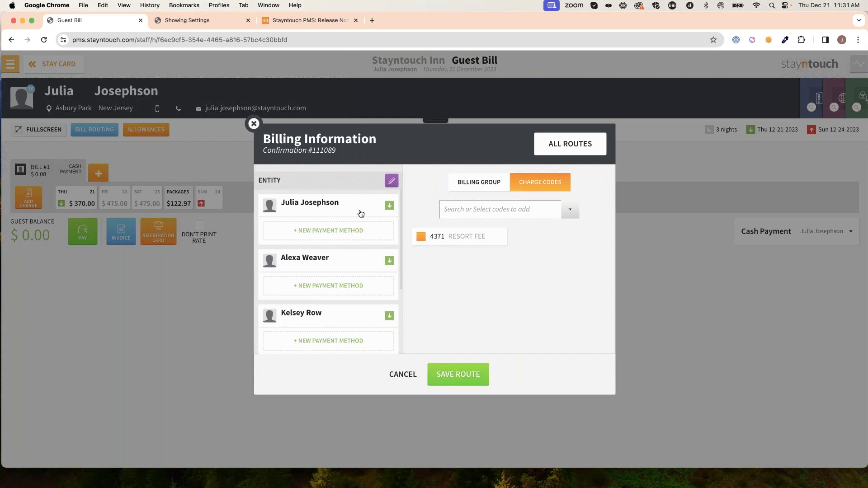
pyautogui.click(460, 376)
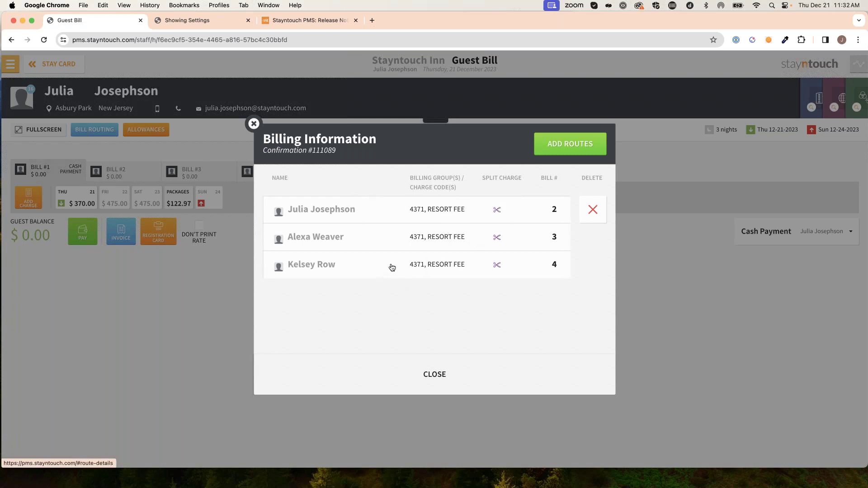
# Open the saved split route to review its guest selection, and check the reservation's list of billing routes
pyautogui.click(408, 209)
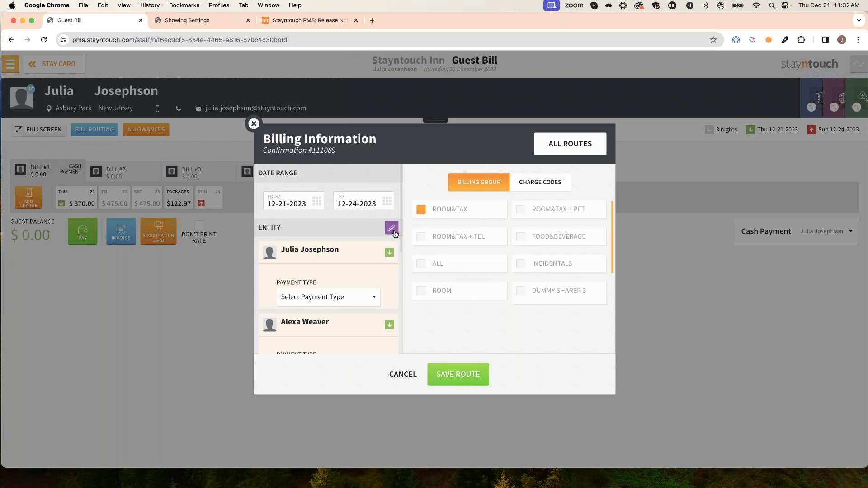
pyautogui.click(391, 229)
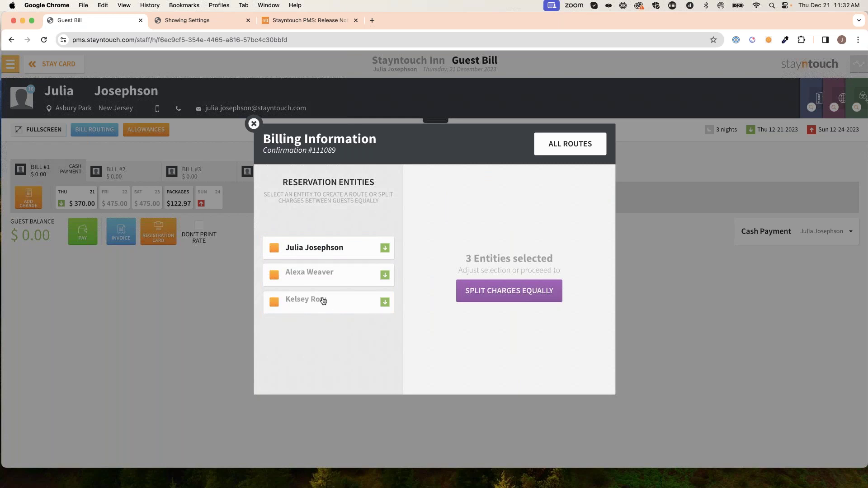
pyautogui.click(254, 123)
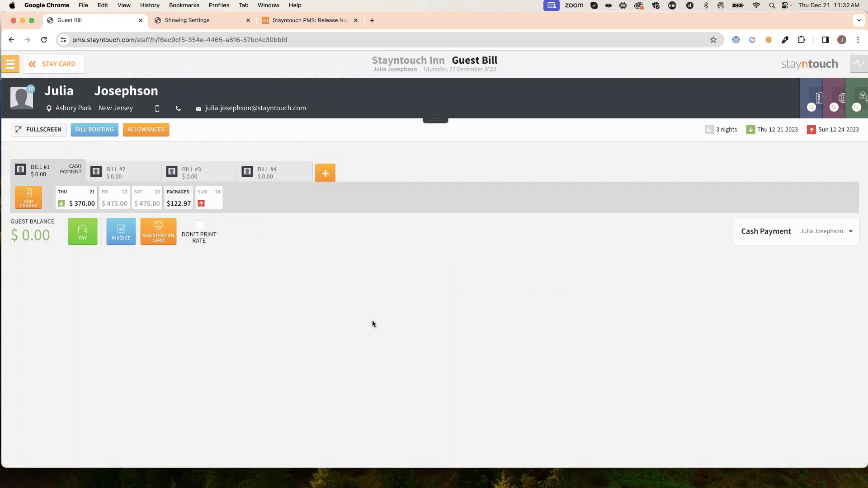
pyautogui.click(102, 131)
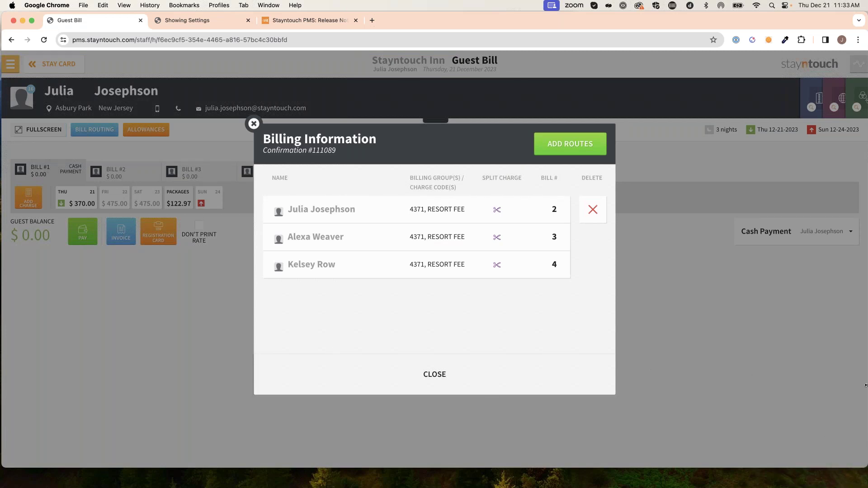
pyautogui.click(253, 124)
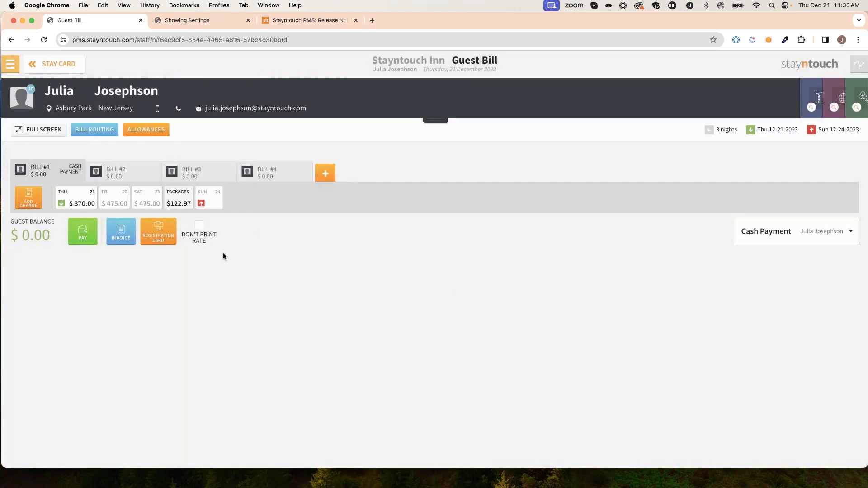
# View Bill #2 and its routing, and return to Bill #1
pyautogui.click(129, 175)
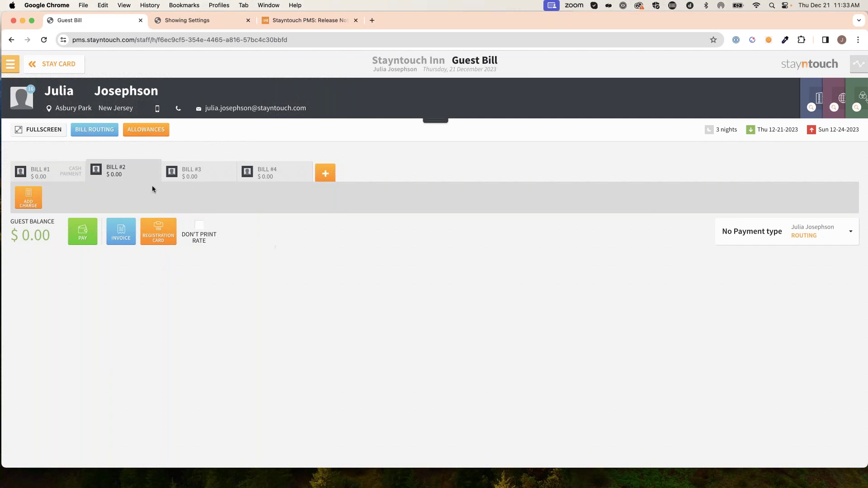
pyautogui.click(44, 166)
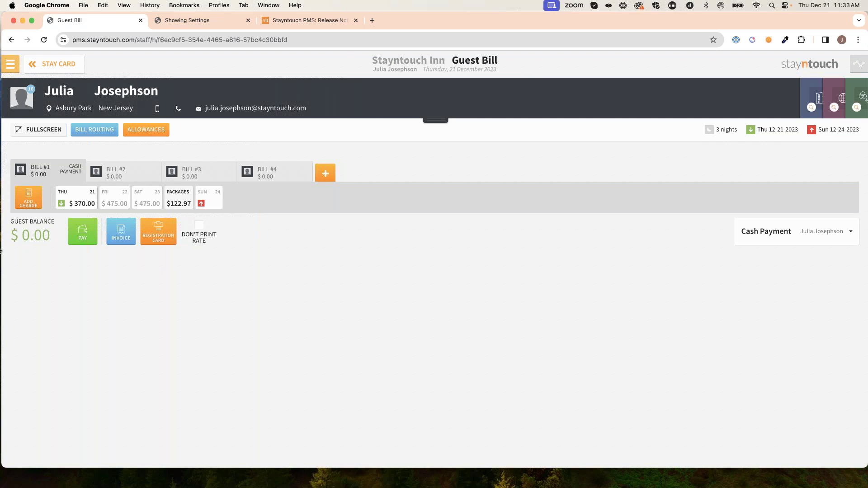
pyautogui.click(10, 64)
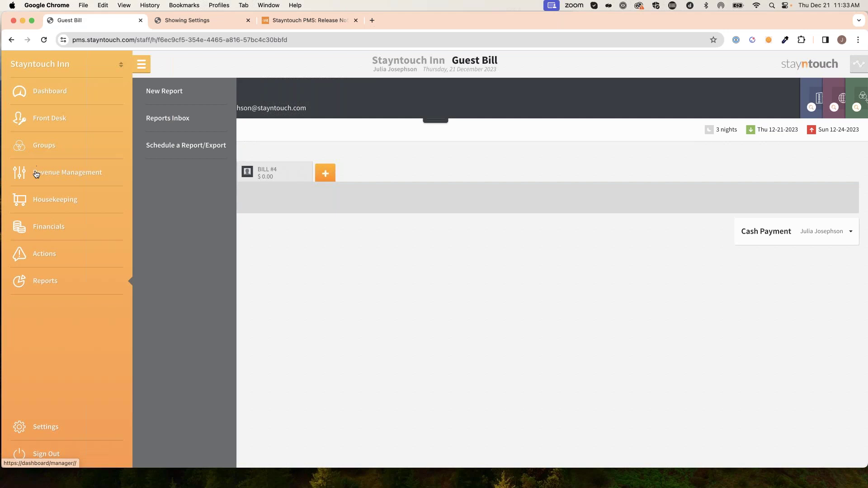
pyautogui.click(141, 63)
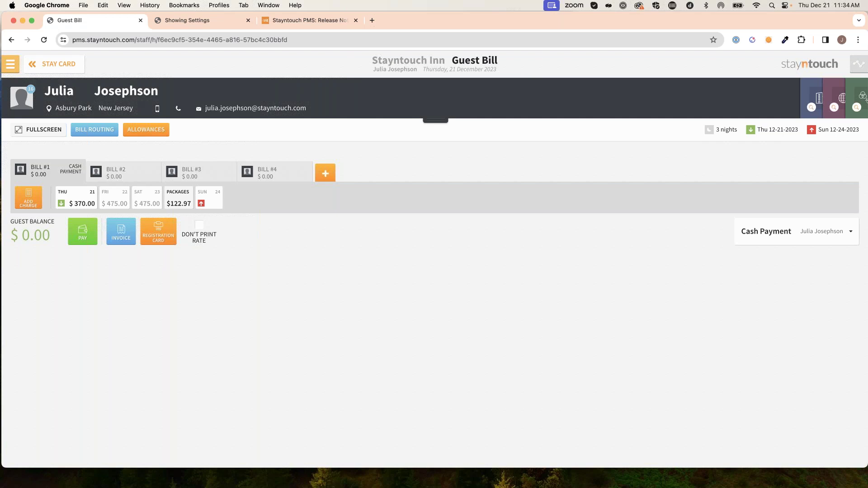
# Post a $300.00 Room Charge (code 1000) to Bill 1
pyautogui.click(32, 193)
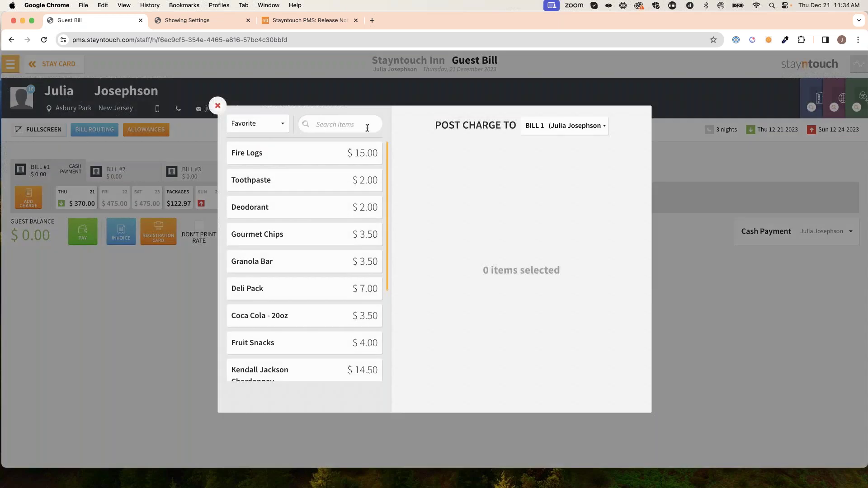
pyautogui.write('room')
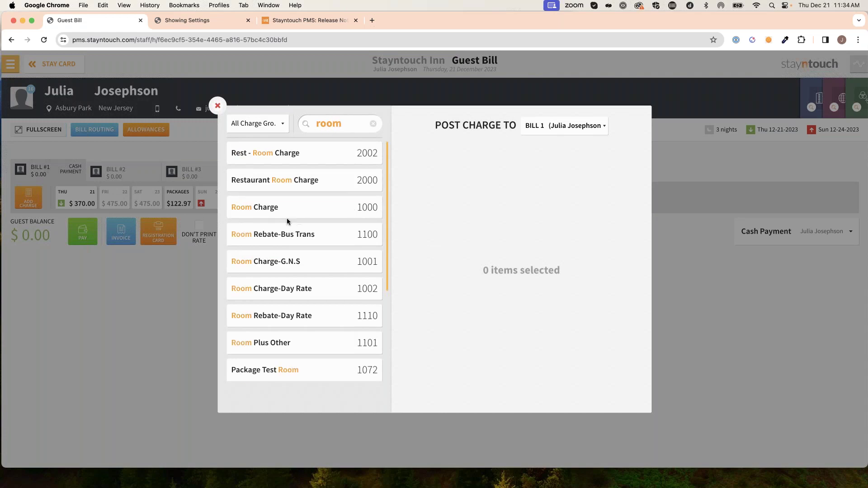
pyautogui.click(292, 206)
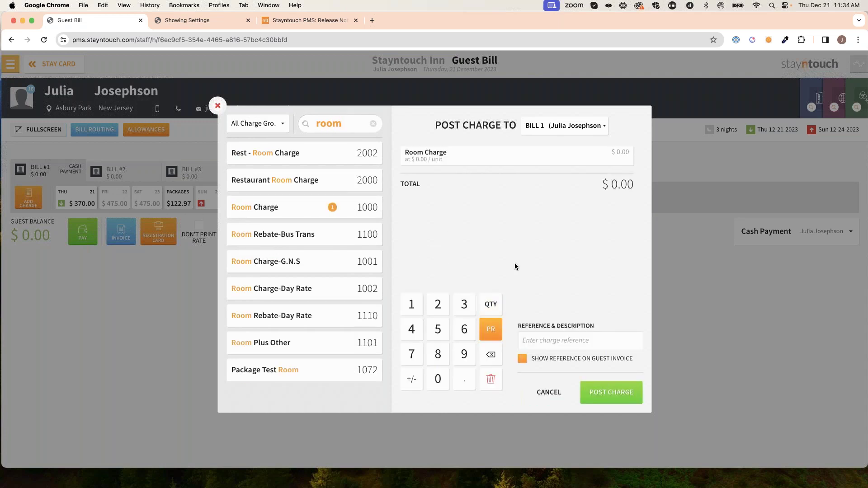
pyautogui.click(463, 304)
pyautogui.click(437, 378)
pyautogui.click(438, 379)
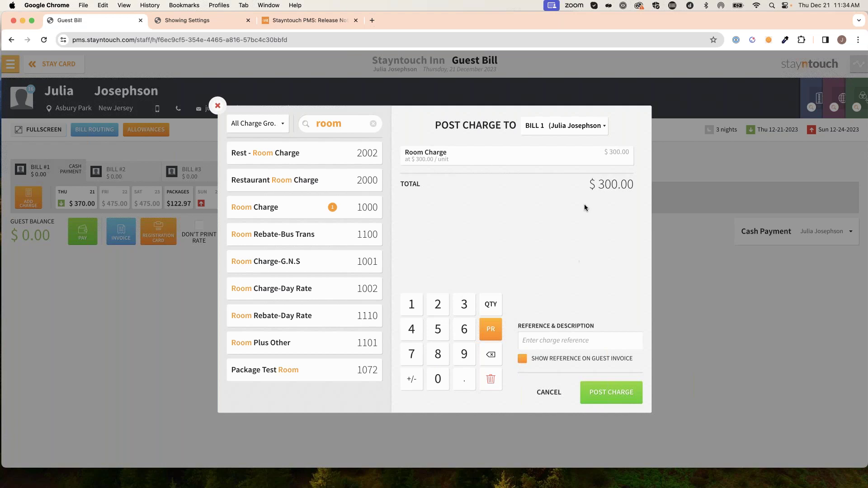
pyautogui.click(613, 392)
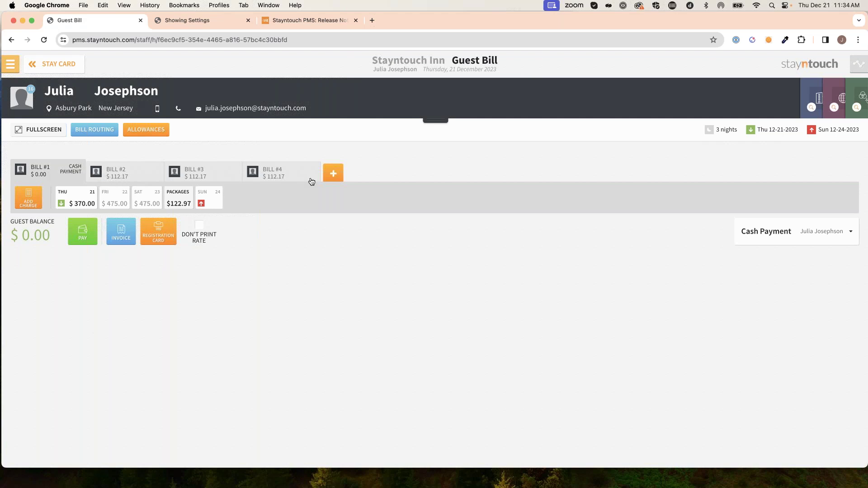
# Open Bill #2 to examine the primary guest's share of the posted room charge
pyautogui.click(117, 169)
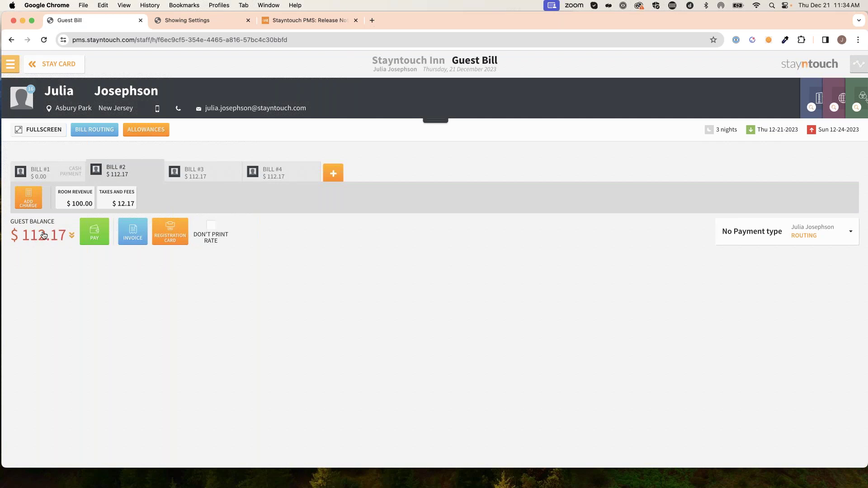